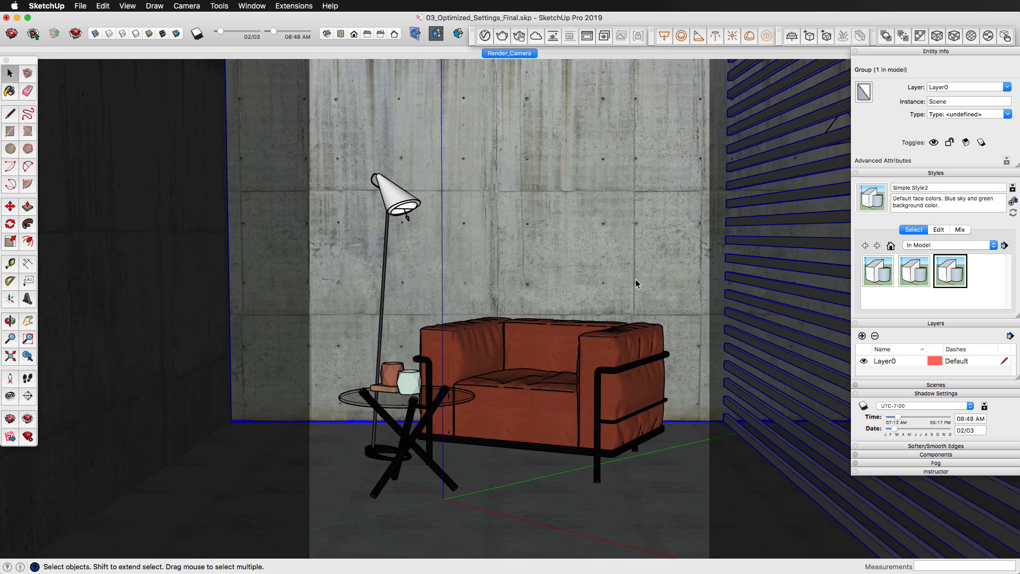
- Open the V-Ray Asset Editor with the render settings and place it over the middle of the model view
{"action": "left_click", "coordinate": [484, 35]}
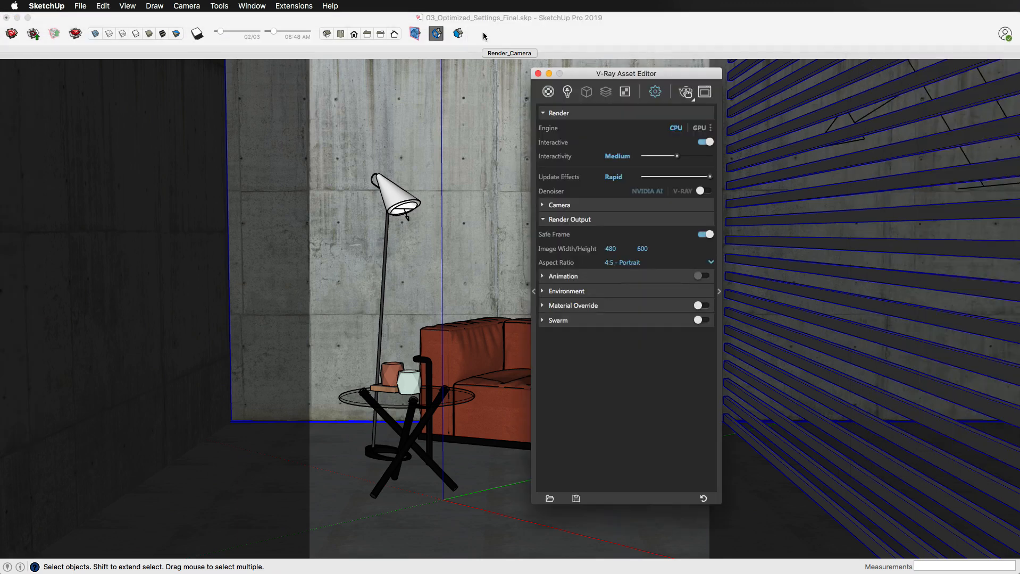
{"action": "left_click", "coordinate": [619, 73]}
{"action": "left_click_drag", "start_coordinate": [618, 73], "coordinate": [543, 46]}
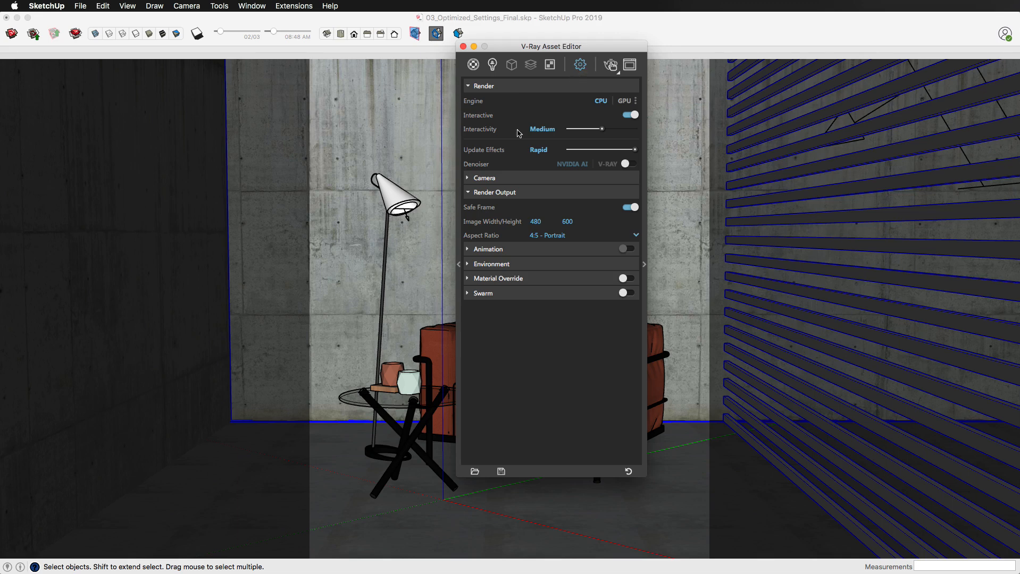
- Run an interactive CPU render of the scene, place the frame buffer beside the settings, and stop the render
{"action": "mouse_move", "coordinate": [519, 132]}
{"action": "mouse_move", "coordinate": [480, 121]}
{"action": "left_click", "coordinate": [612, 66]}
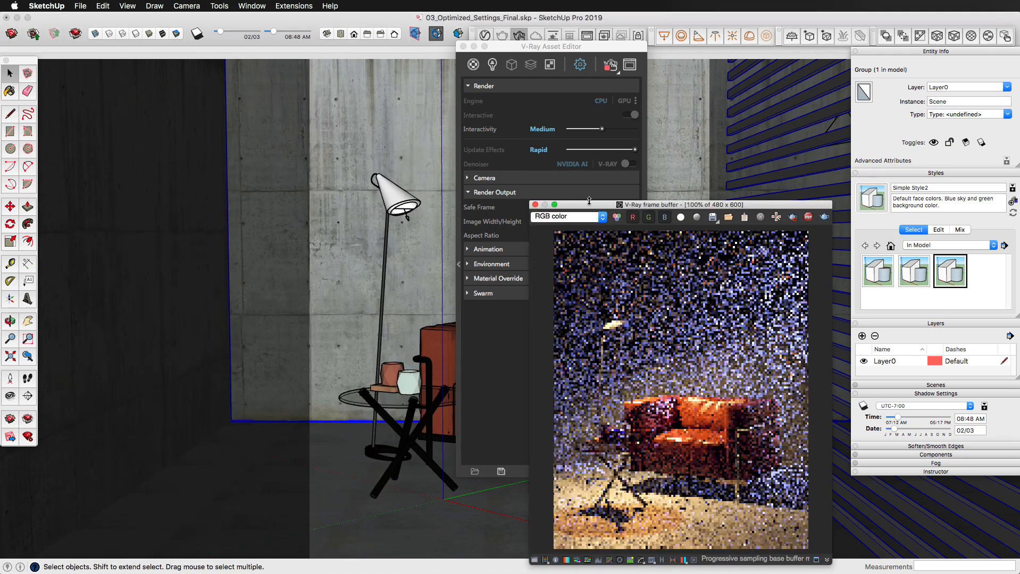
{"action": "left_click_drag", "start_coordinate": [593, 208], "coordinate": [132, 103]}
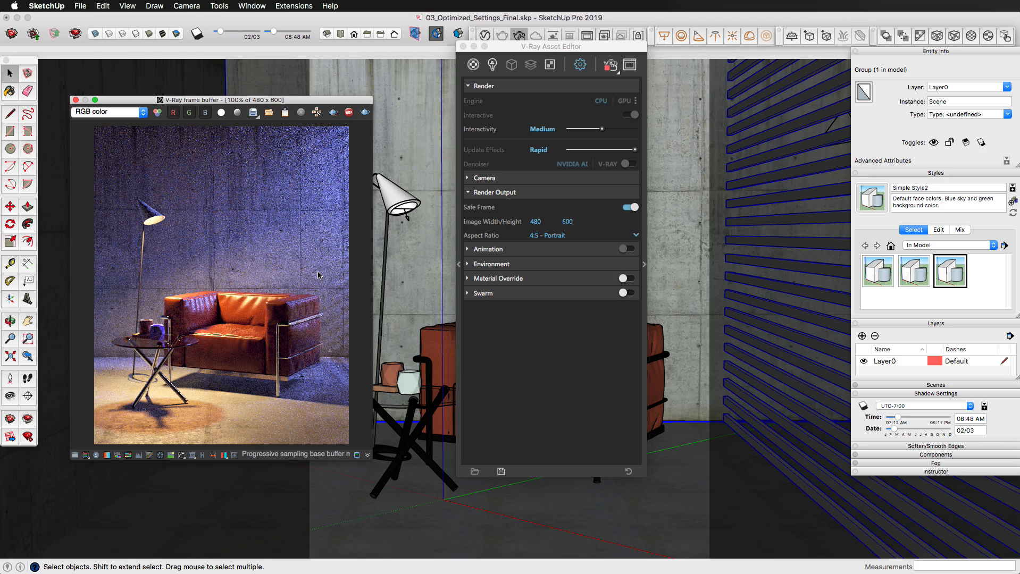
{"action": "left_click", "coordinate": [350, 113]}
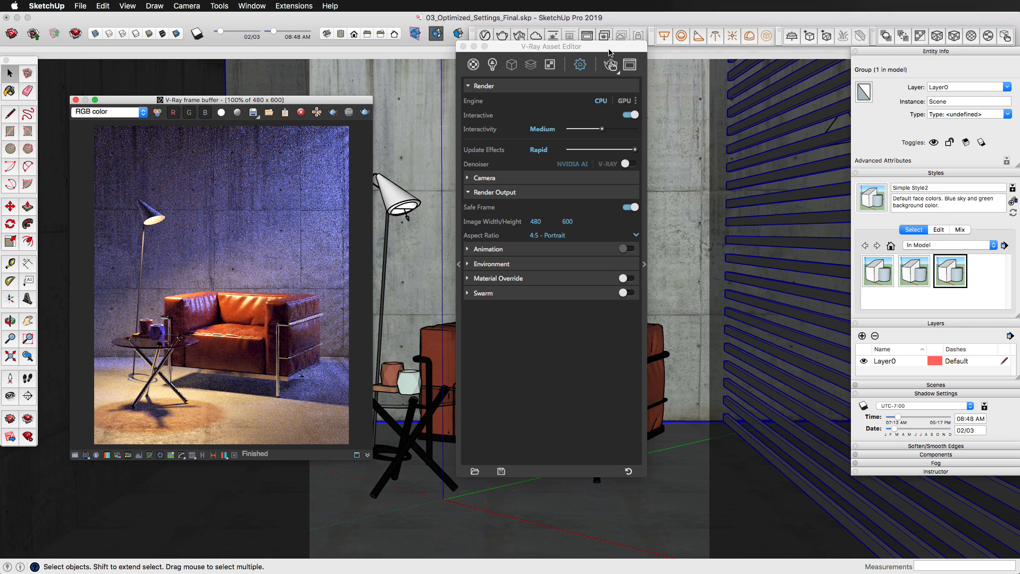
- Switch from interactive to production rendering, render the scene with V-Ray, and stop the render
{"action": "left_click_drag", "start_coordinate": [608, 50], "coordinate": [607, 69]}
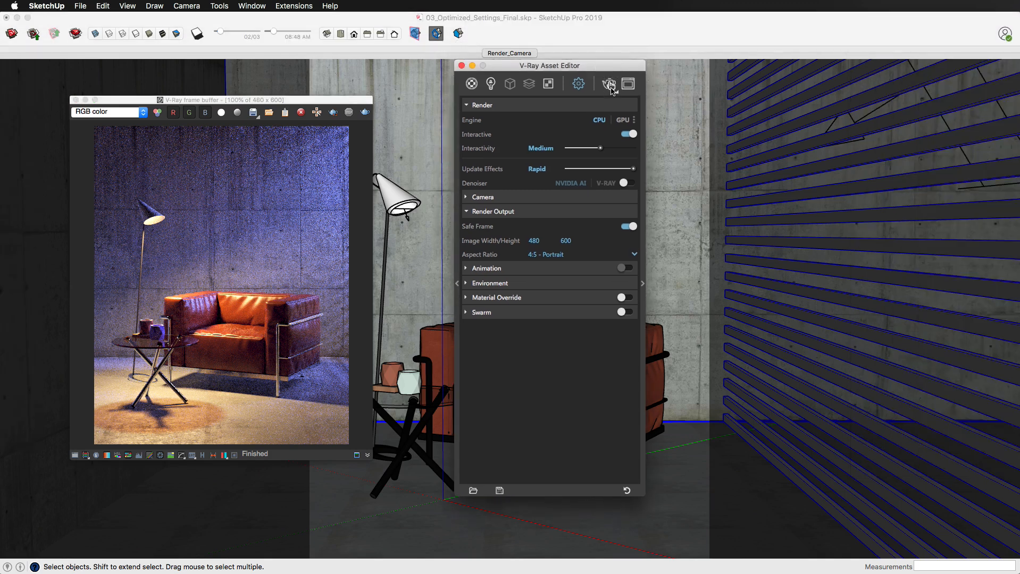
{"action": "left_click", "coordinate": [612, 90]}
{"action": "left_click", "coordinate": [614, 94]}
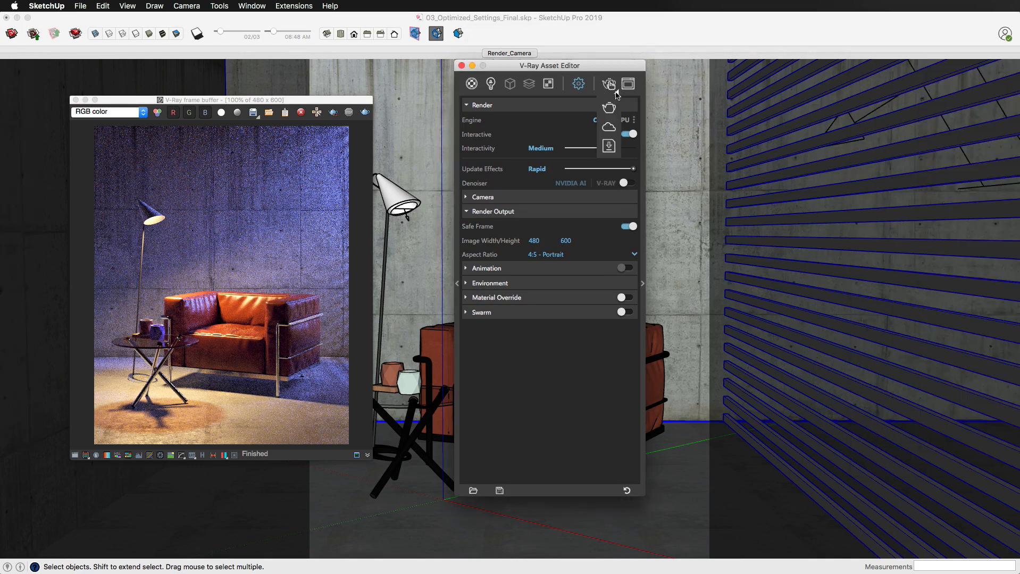
{"action": "left_click", "coordinate": [613, 113]}
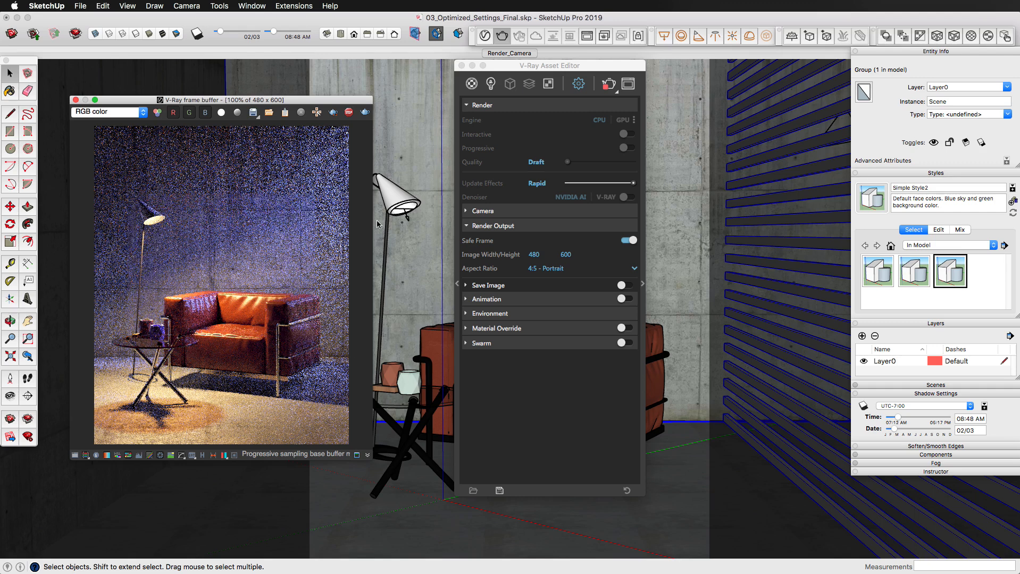
{"action": "left_click", "coordinate": [348, 112]}
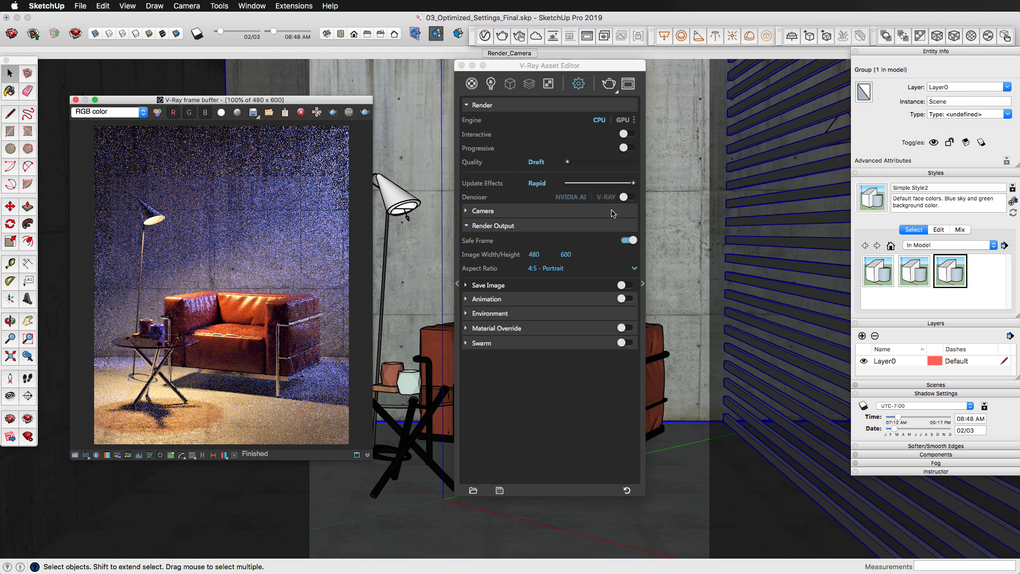
- Expand the advanced render parameters and set the render quality preset to High
{"action": "left_click", "coordinate": [643, 244]}
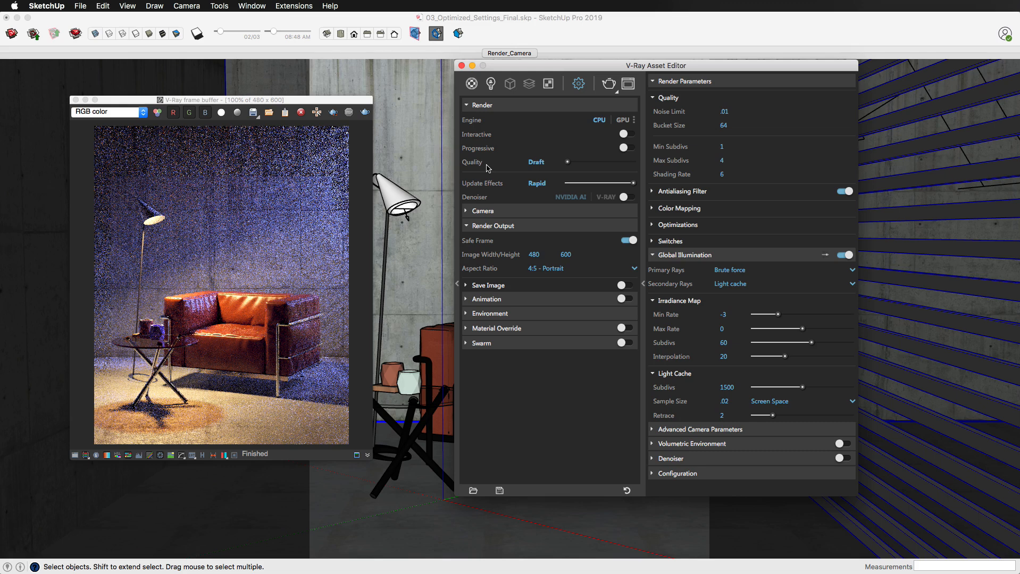
{"action": "mouse_move", "coordinate": [486, 168]}
{"action": "left_click_drag", "start_coordinate": [567, 162], "coordinate": [634, 167]}
{"action": "left_click_drag", "start_coordinate": [634, 164], "coordinate": [617, 162]}
- Enable automatic exposure value and automatic white balance in the camera settings and render the scene
{"action": "left_click", "coordinate": [467, 213]}
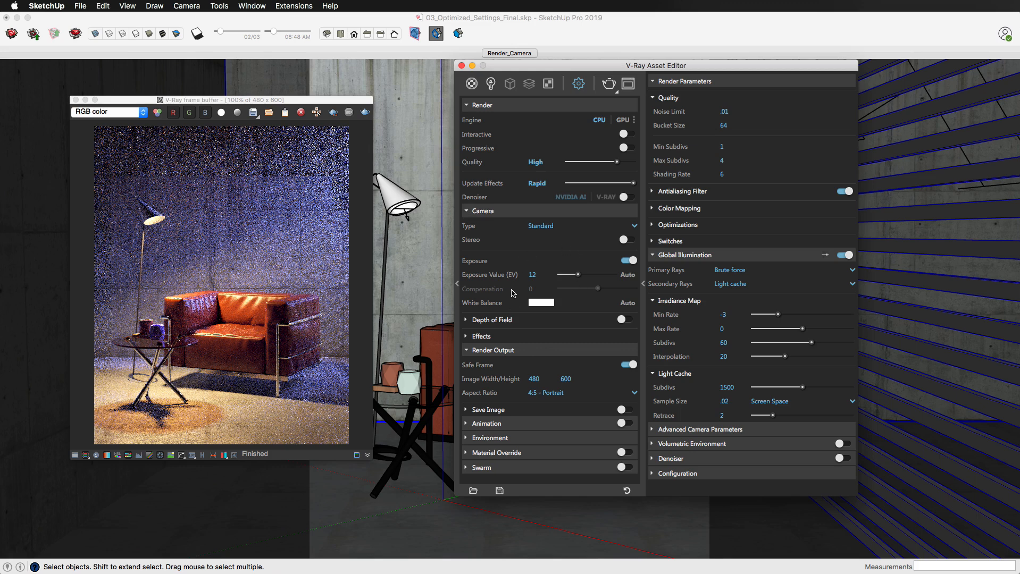
{"action": "mouse_move", "coordinate": [513, 293]}
{"action": "mouse_move", "coordinate": [478, 266]}
{"action": "left_click", "coordinate": [628, 275]}
{"action": "left_click", "coordinate": [627, 303]}
{"action": "left_click", "coordinate": [364, 115]}
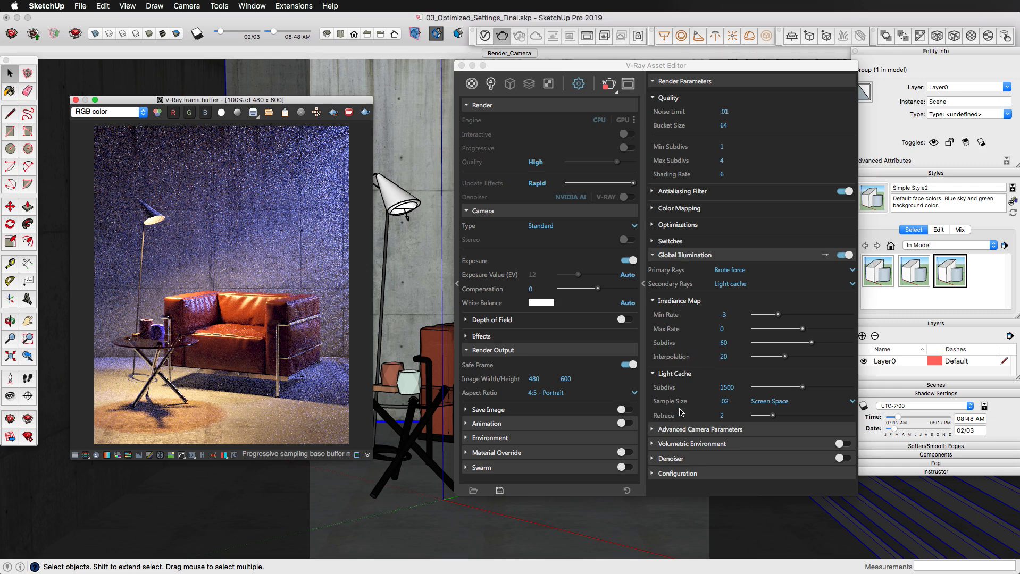
- Expand the advanced camera parameters, switch off automatic exposure, set the exposure value to 14.32, and stop the render
{"action": "left_click", "coordinate": [687, 265]}
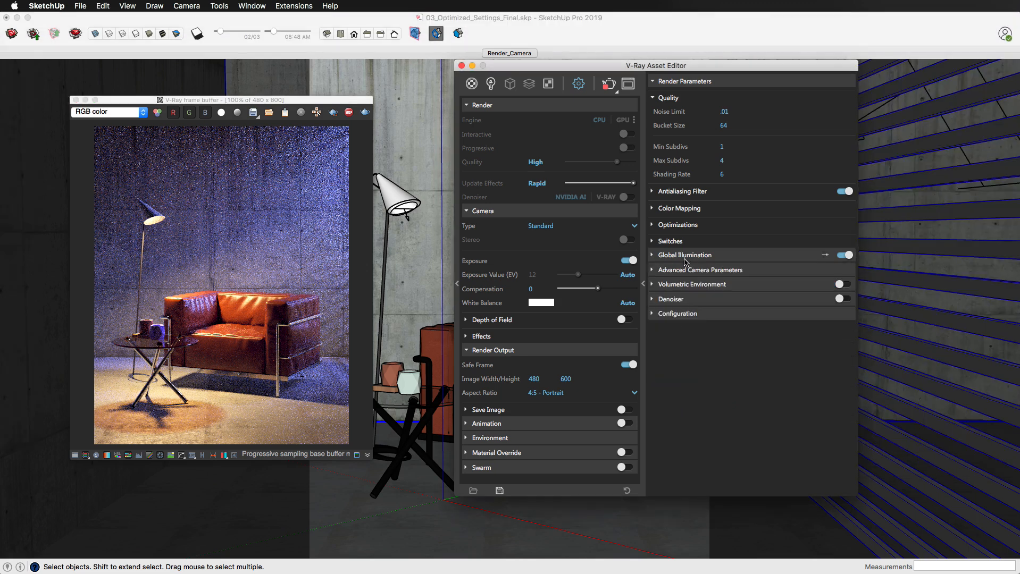
{"action": "left_click", "coordinate": [681, 270]}
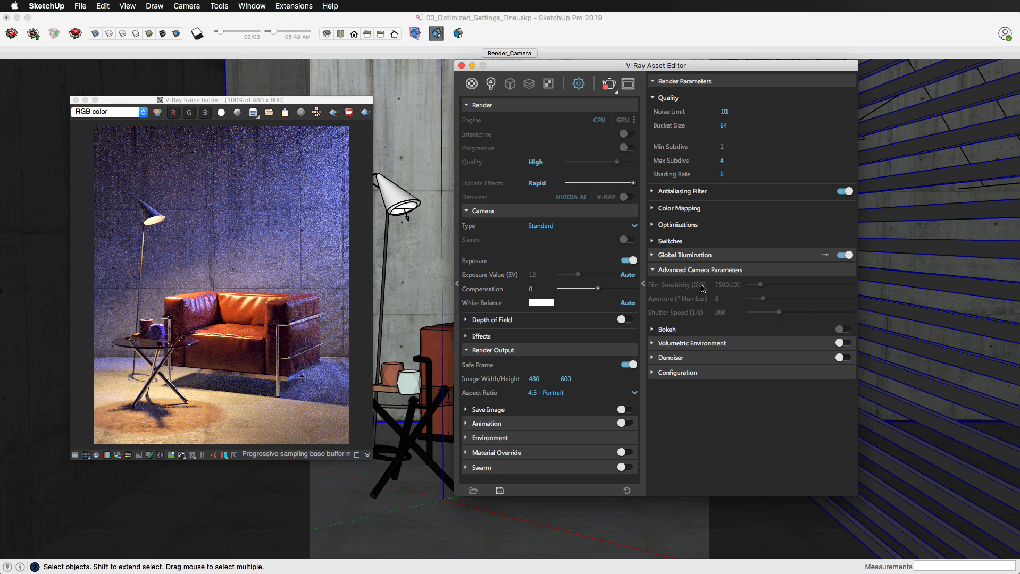
{"action": "left_click", "coordinate": [628, 276]}
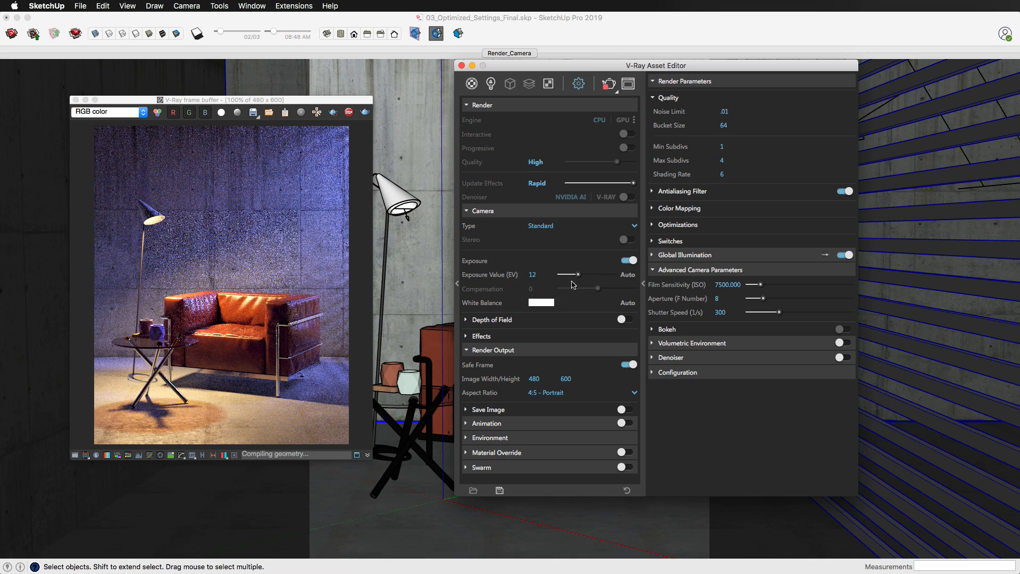
{"action": "left_click_drag", "start_coordinate": [579, 279], "coordinate": [576, 278]}
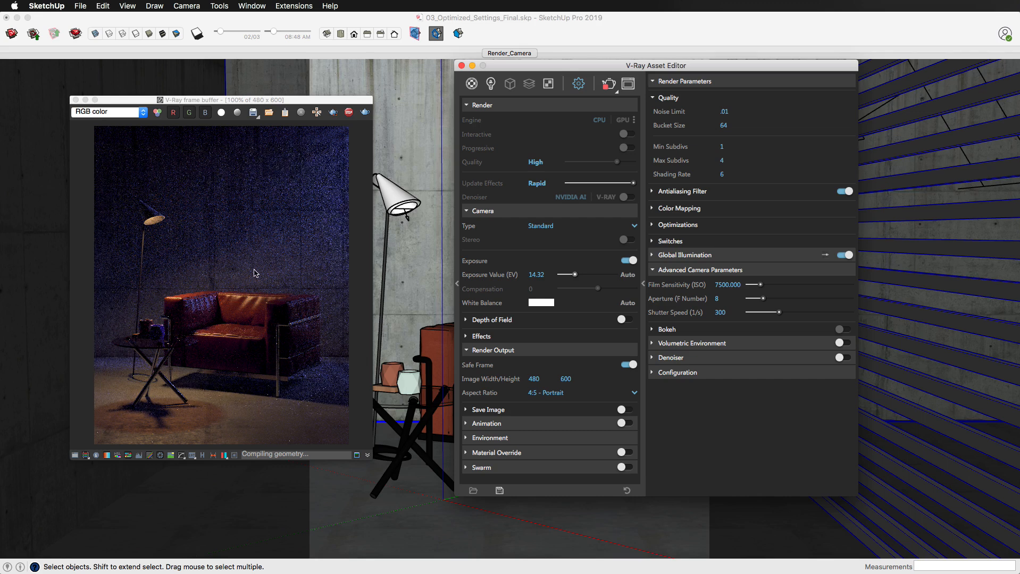
{"action": "left_click", "coordinate": [349, 112]}
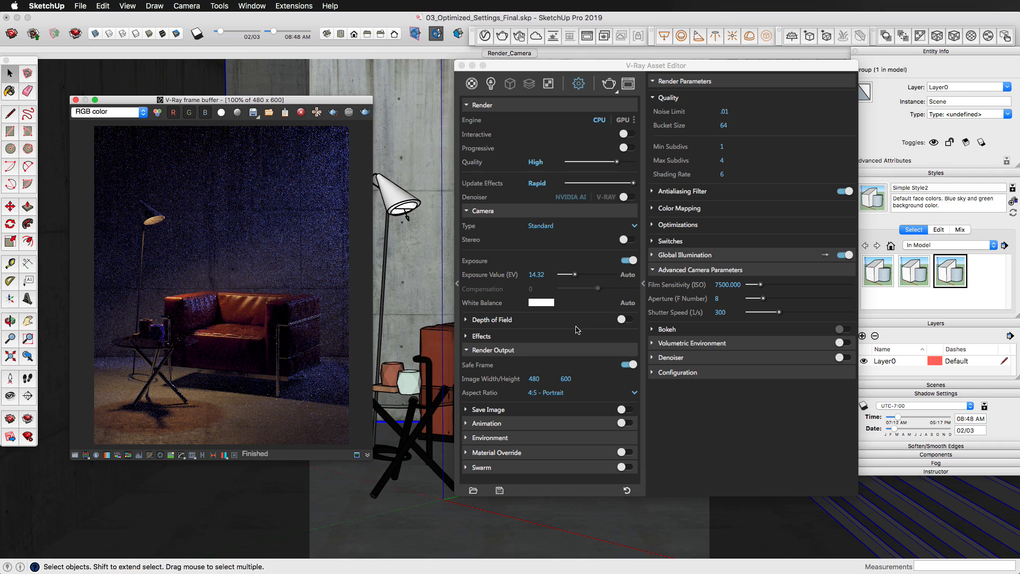
- Examine the aspect ratio presets offered for the render output without choosing another one
{"action": "left_click", "coordinate": [504, 213]}
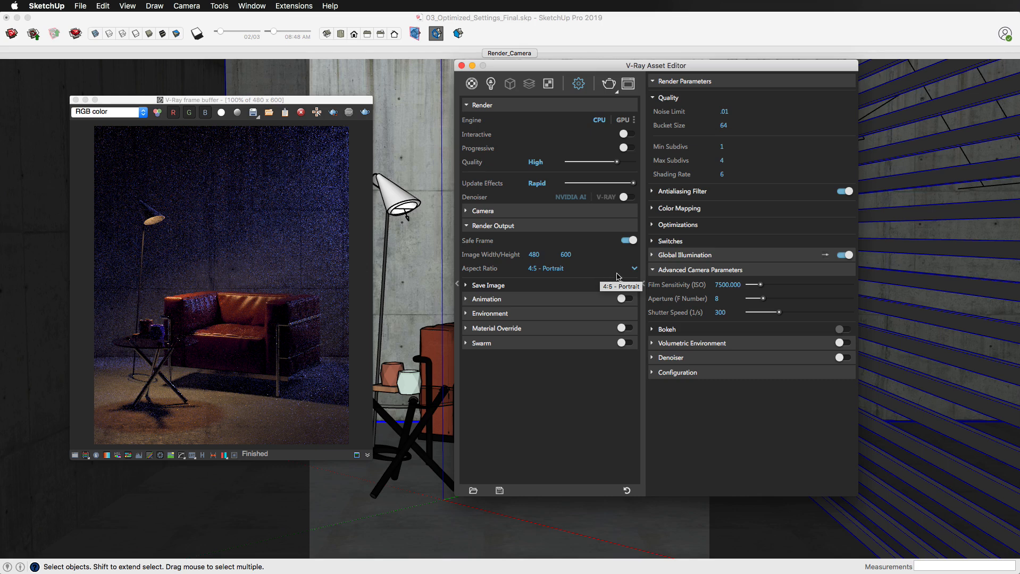
{"action": "left_click", "coordinate": [635, 268]}
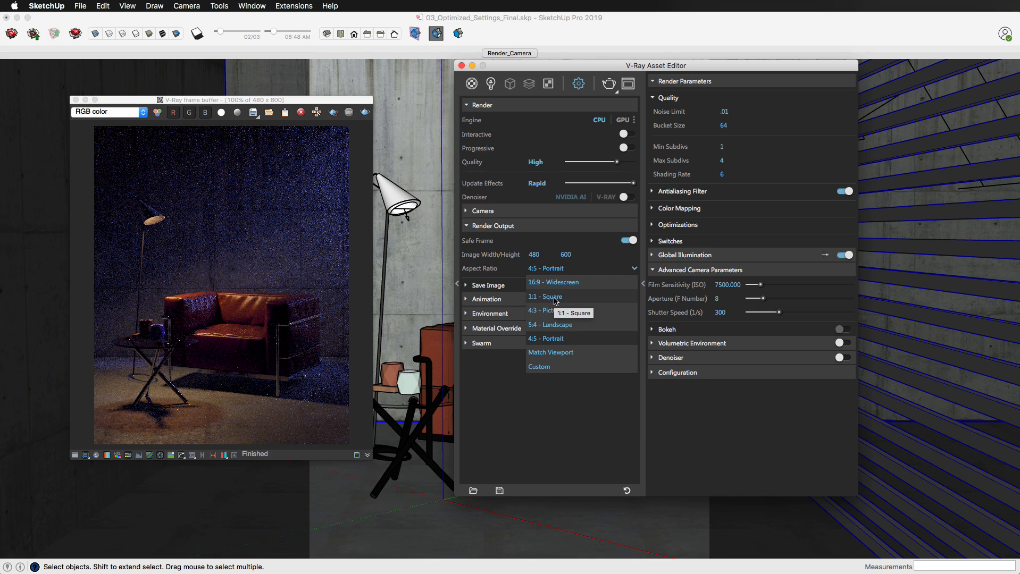
{"action": "left_click", "coordinate": [578, 240]}
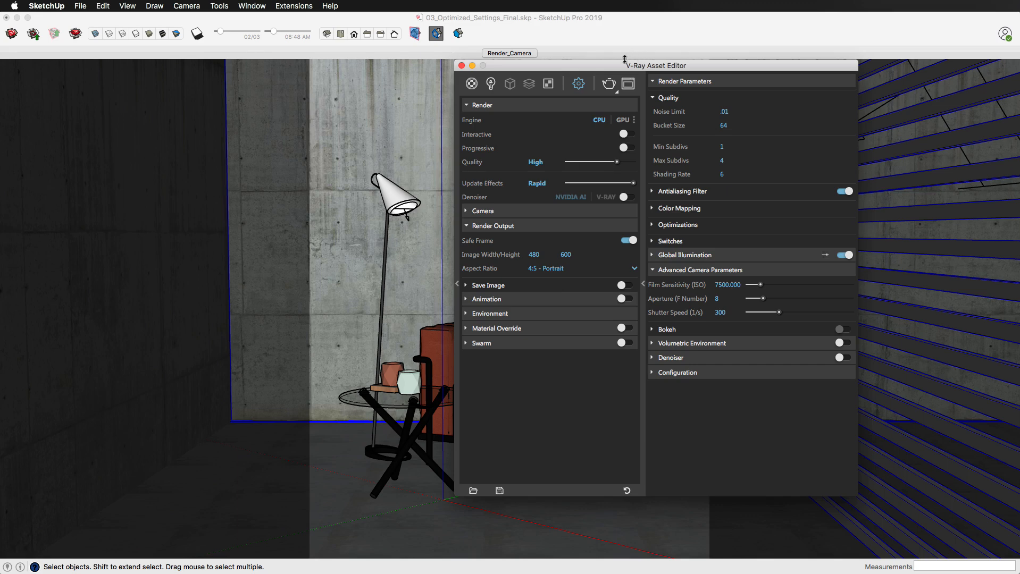
- Turn the safe frame off and on again to compare the viewport framing
{"action": "left_click_drag", "start_coordinate": [619, 66], "coordinate": [327, 66]}
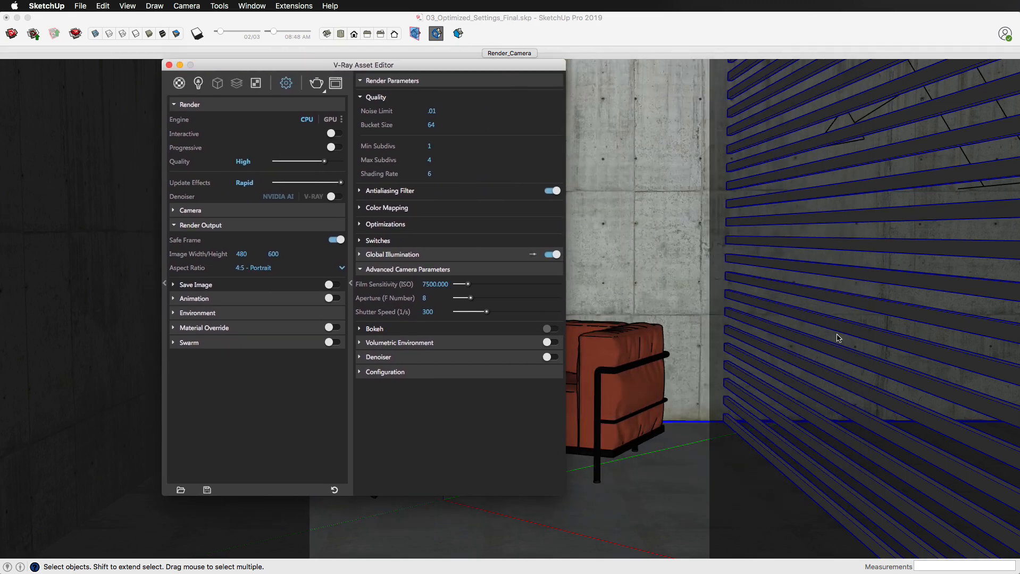
{"action": "left_click_drag", "start_coordinate": [447, 63], "coordinate": [721, 98]}
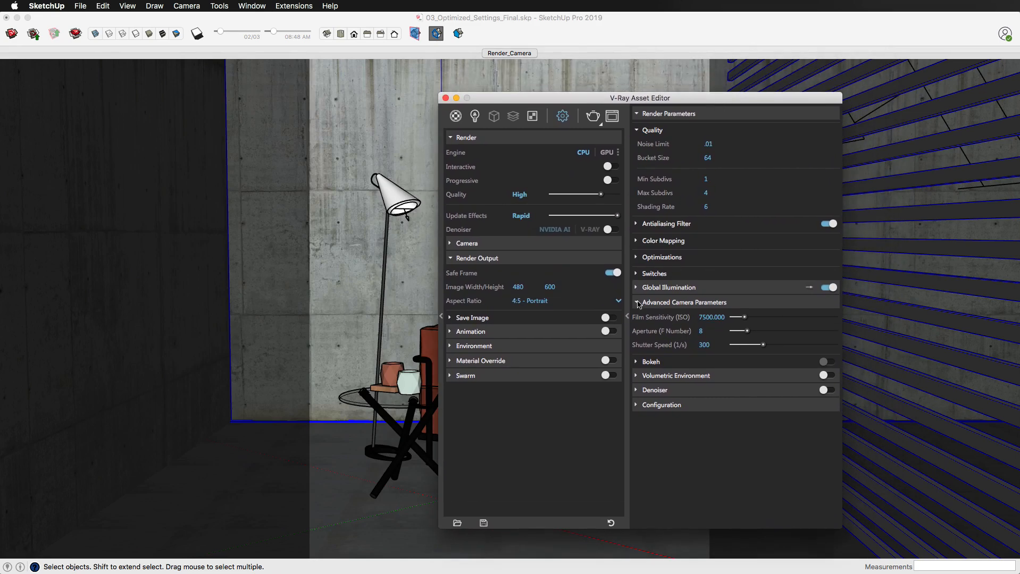
{"action": "left_click", "coordinate": [613, 274]}
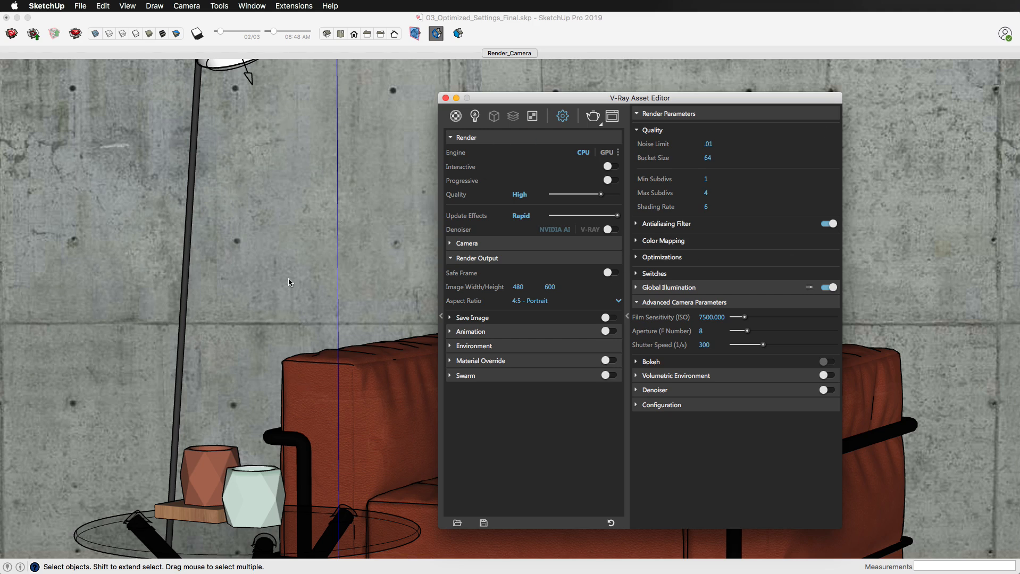
{"action": "left_click", "coordinate": [612, 273]}
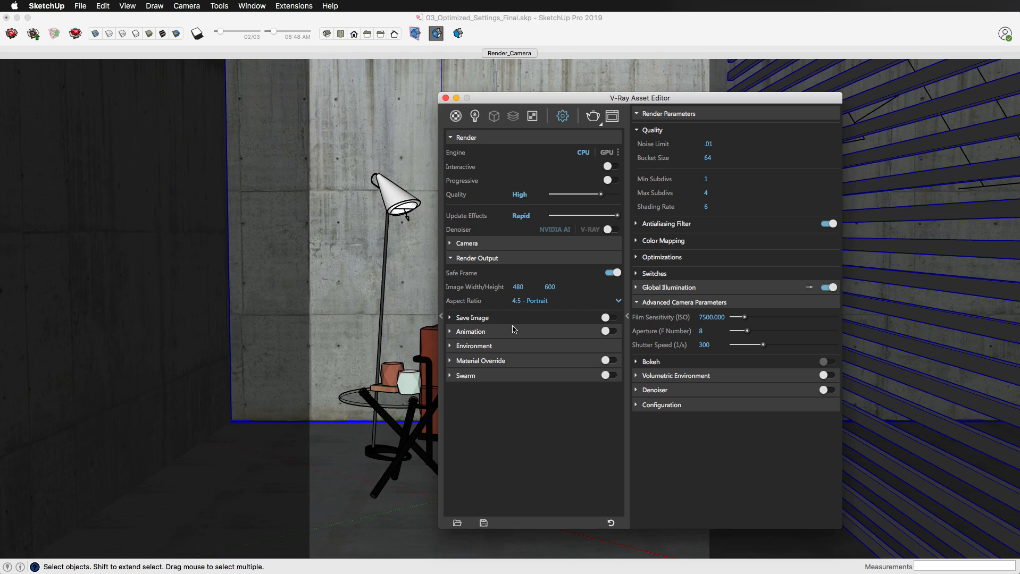
- Enable Material Override with the default grey override colour and render the scene
{"action": "left_click", "coordinate": [470, 365]}
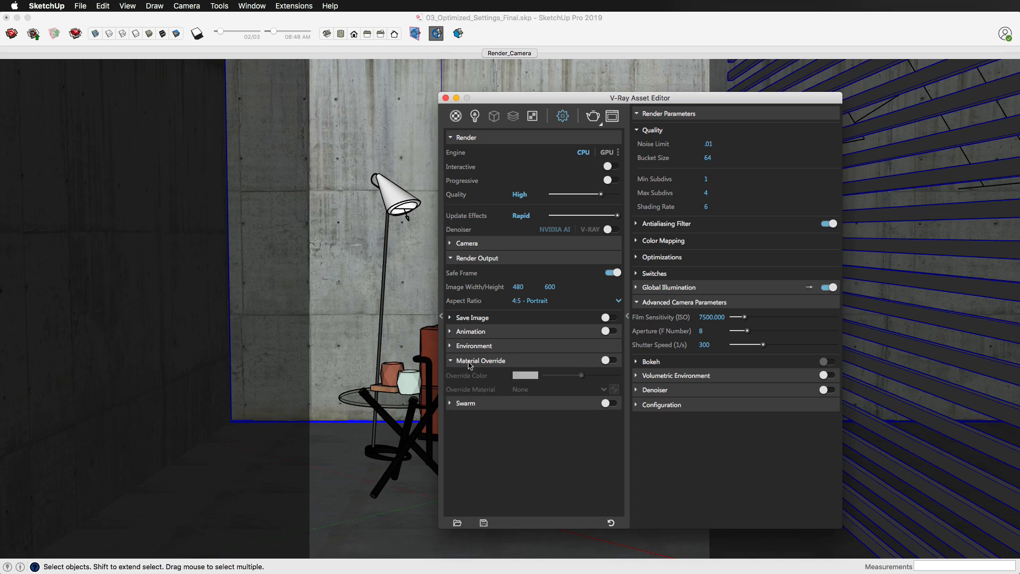
{"action": "left_click_drag", "start_coordinate": [580, 100], "coordinate": [736, 57]}
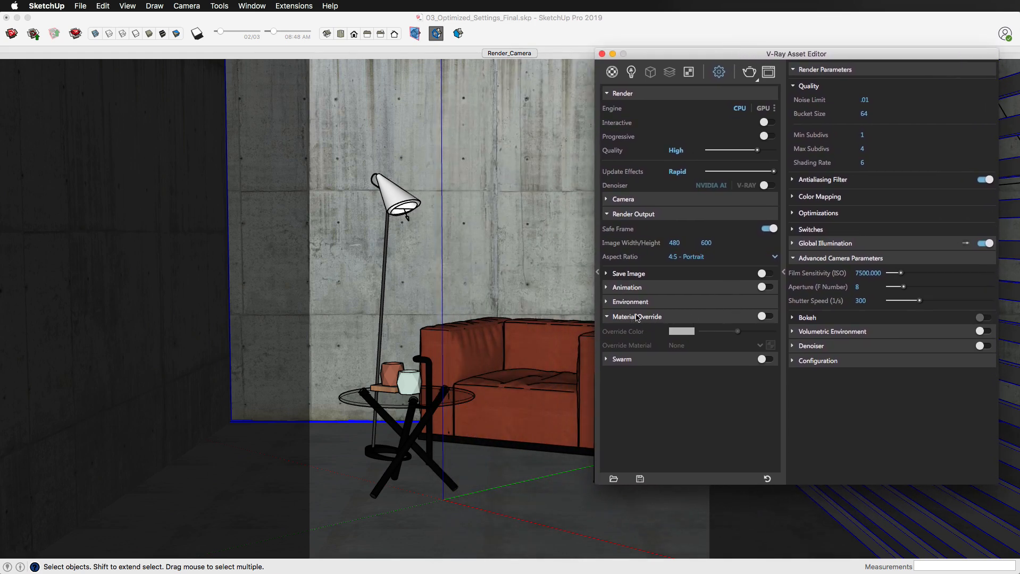
{"action": "left_click", "coordinate": [766, 317]}
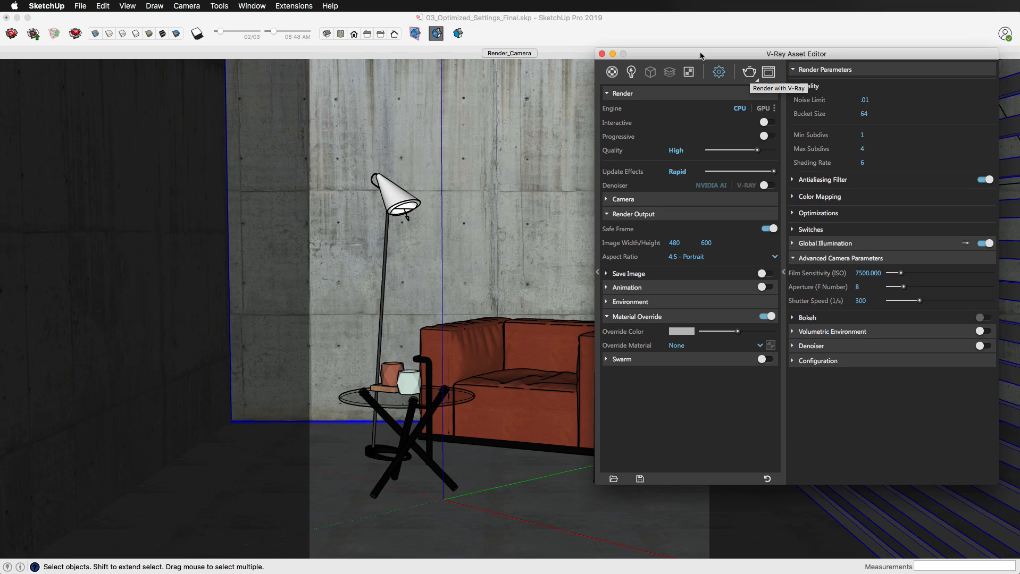
{"action": "left_click", "coordinate": [509, 19]}
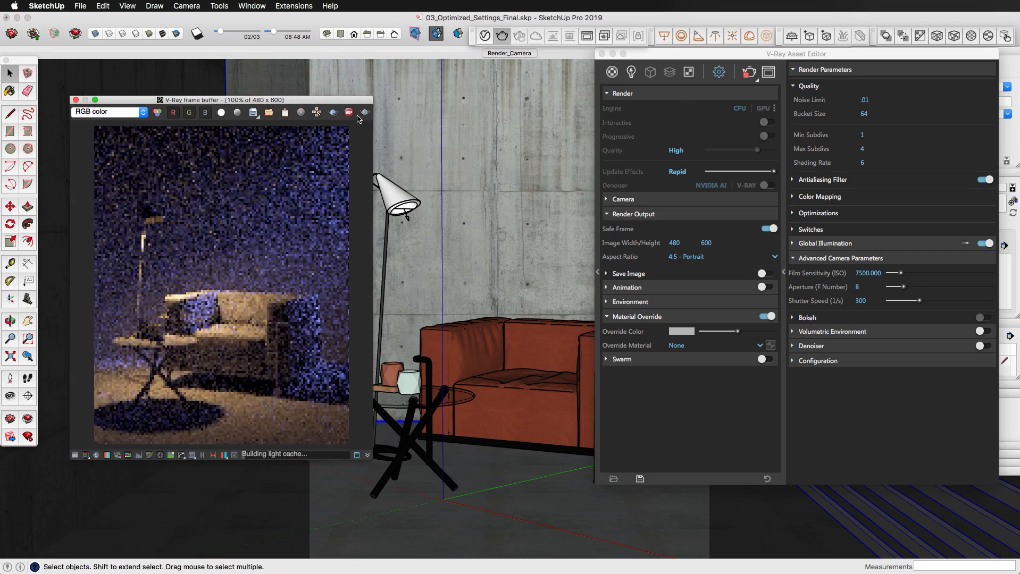
- Stop the running render and render the overridden scene again at Low and at Medium quality
{"action": "left_click", "coordinate": [719, 151]}
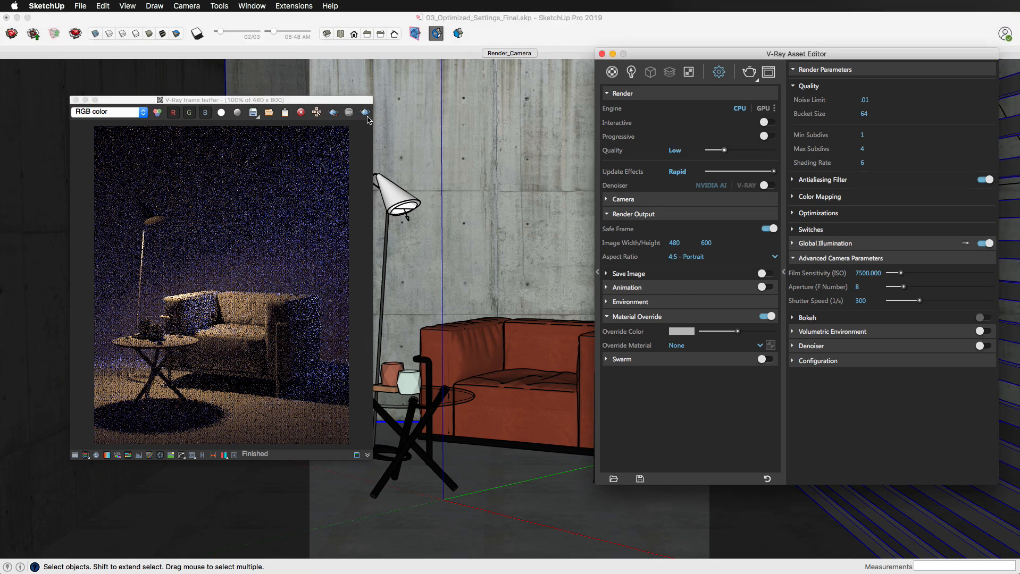
{"action": "left_click", "coordinate": [366, 115]}
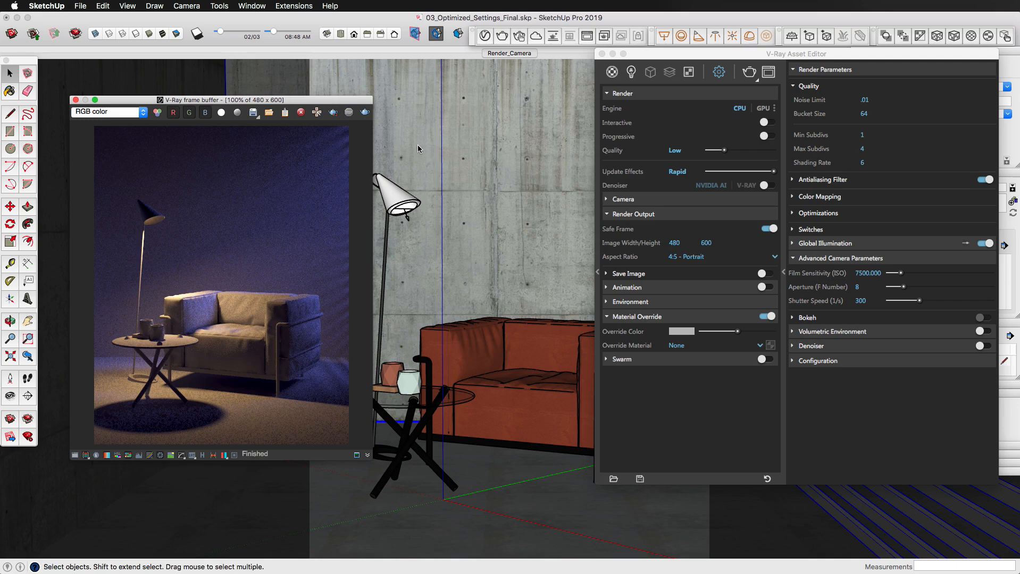
{"action": "left_click", "coordinate": [745, 151]}
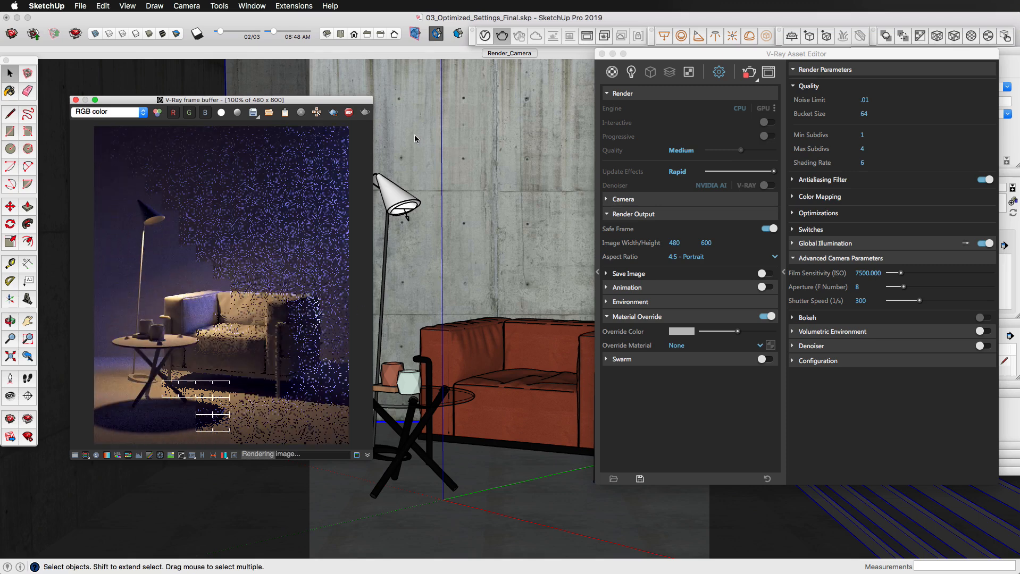
- Enable automatic white balance and automatic exposure value for the camera and render the scene again
{"action": "left_click", "coordinate": [620, 200]}
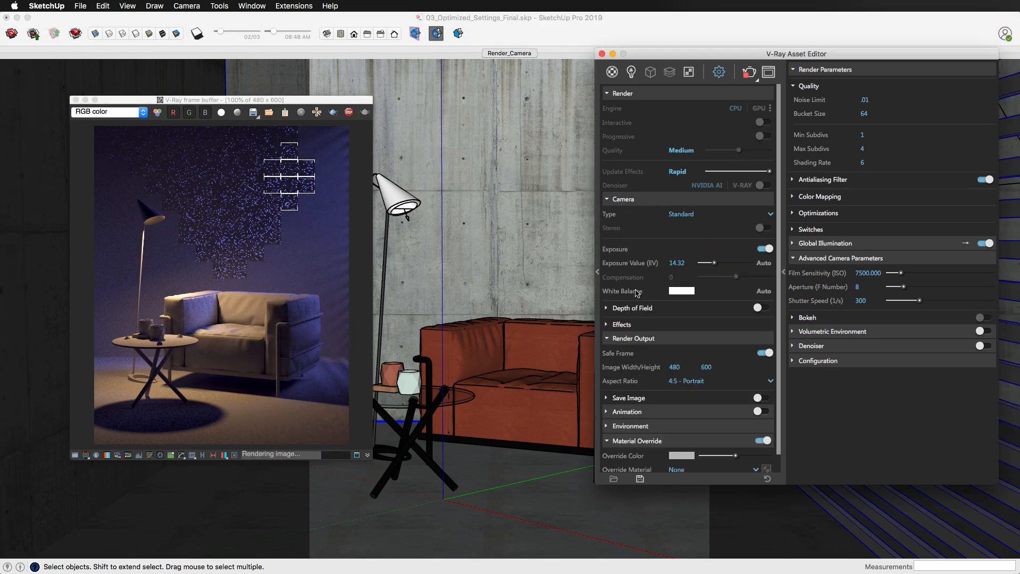
{"action": "left_click", "coordinate": [765, 292]}
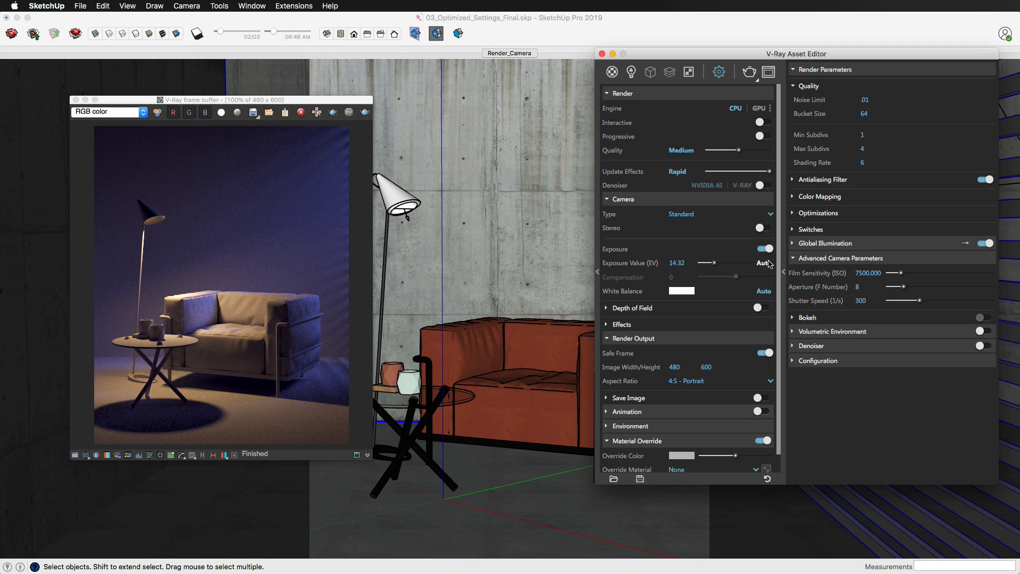
{"action": "left_click", "coordinate": [763, 263]}
{"action": "left_click", "coordinate": [749, 75]}
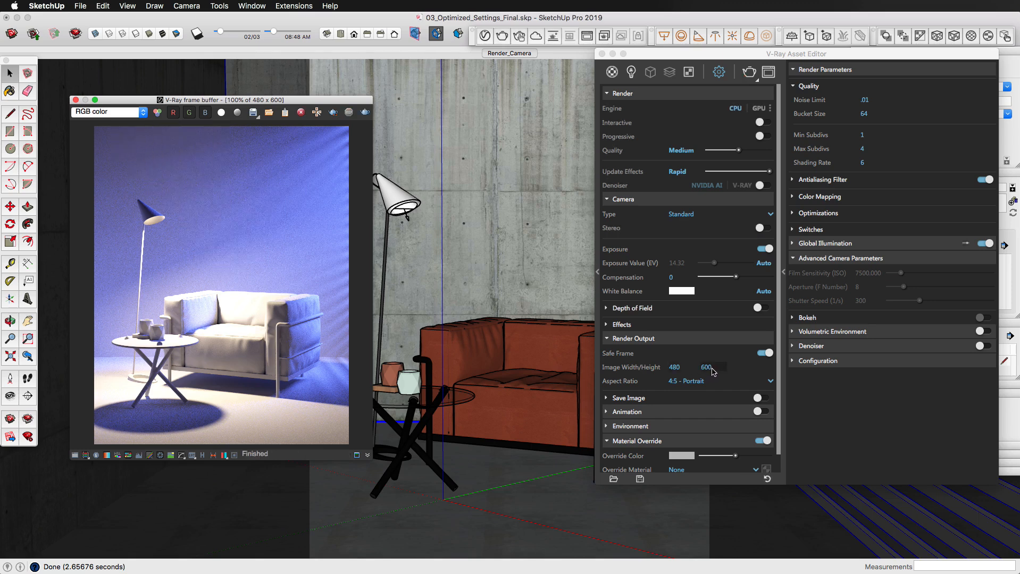
- Switch the output aspect ratio to 16:9 - Widescreen and enlarge the image width to give a height of 1080
{"action": "left_click", "coordinate": [710, 368]}
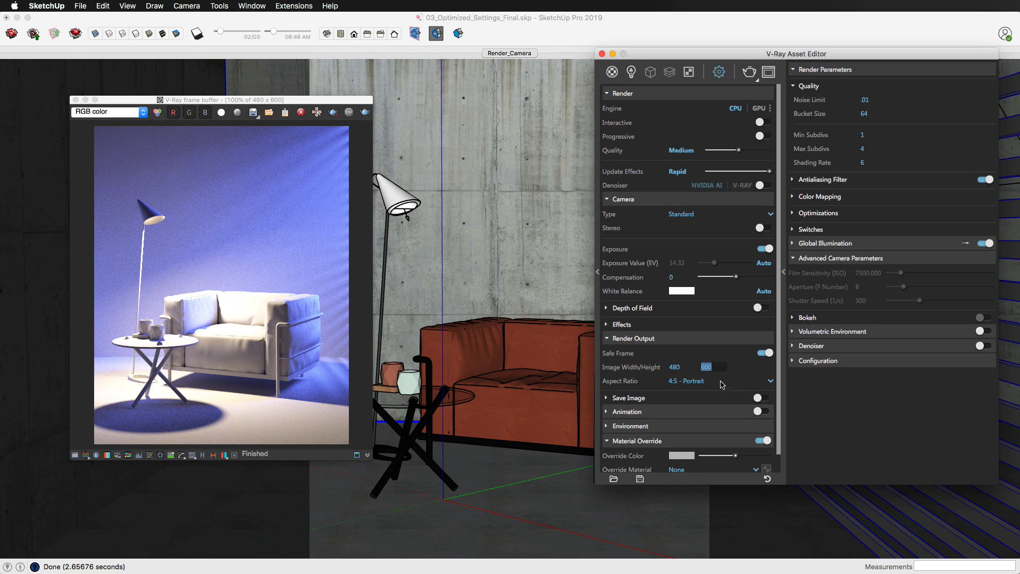
{"action": "left_click", "coordinate": [770, 382]}
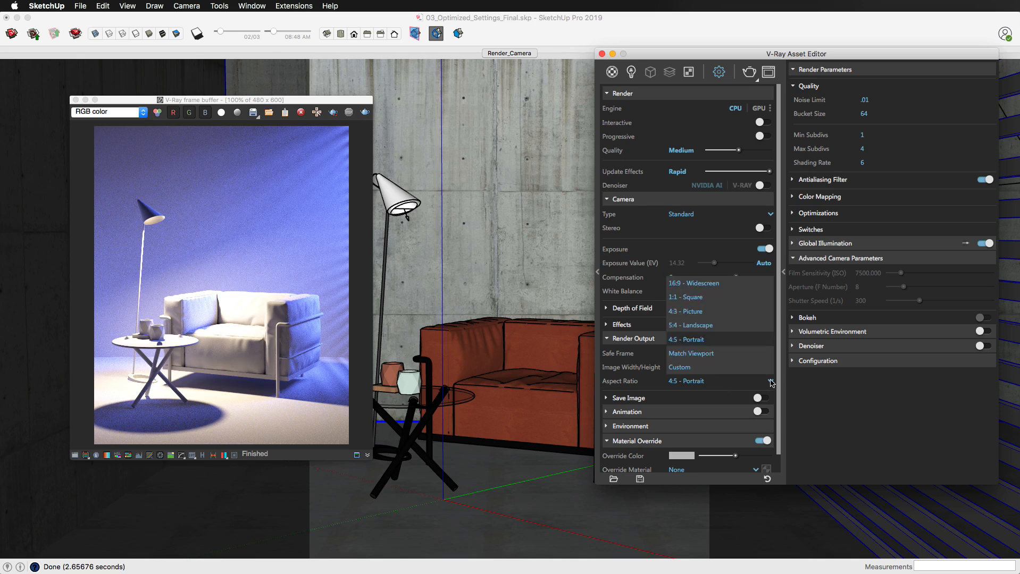
{"action": "left_click", "coordinate": [692, 284]}
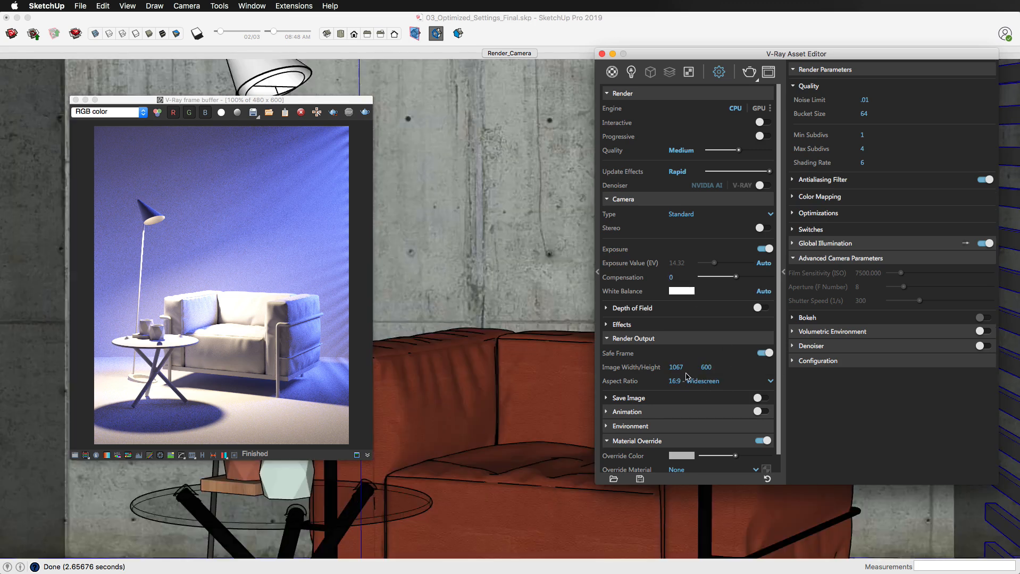
{"action": "double_click", "coordinate": [687, 368]}
{"action": "type", "text": "1"}
{"action": "key", "text": "Return"}
{"action": "left_click", "coordinate": [701, 371]}
- Return the output aspect ratio to 4:5 - Portrait and set the image height to 600
{"action": "left_click", "coordinate": [772, 383]}
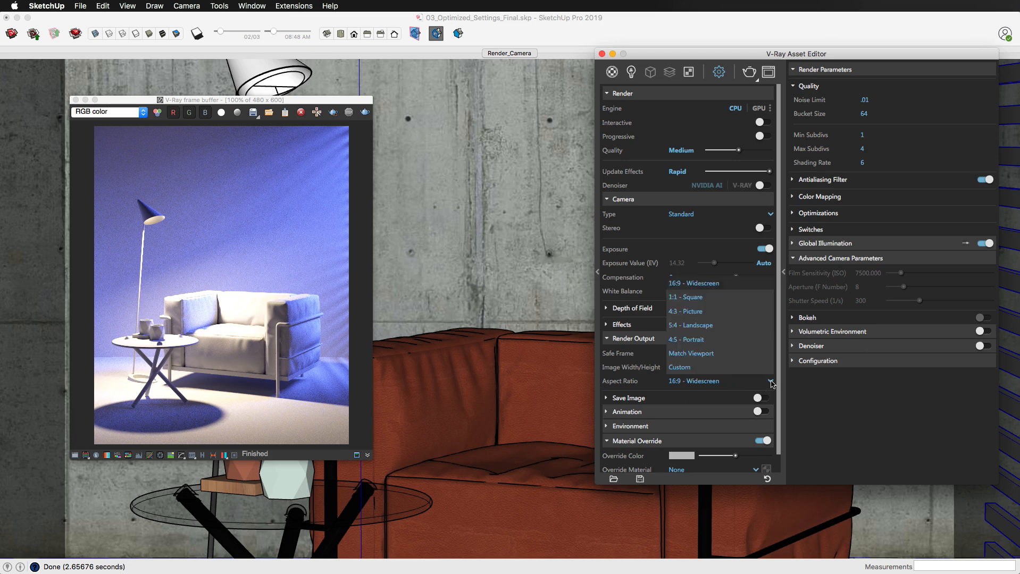
{"action": "left_click", "coordinate": [717, 346]}
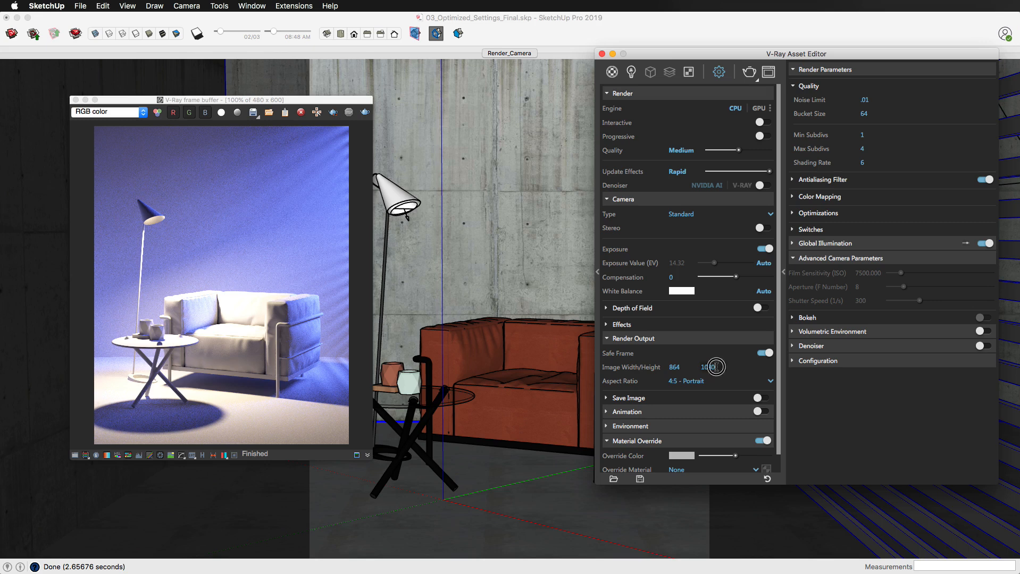
{"action": "left_click", "coordinate": [708, 366]}
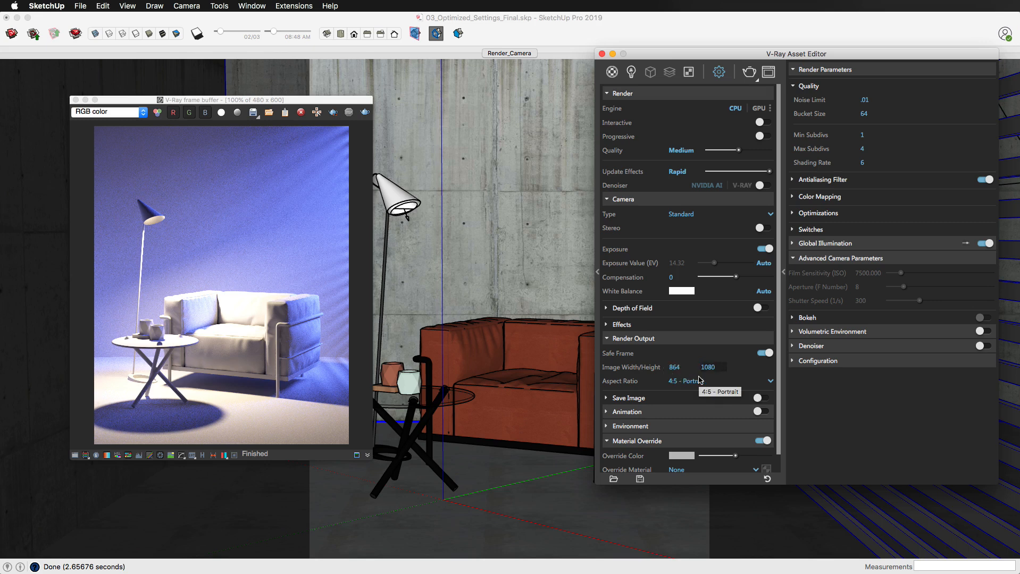
{"action": "key", "text": "BackSpace"}
{"action": "type", "text": "600"}
{"action": "key", "text": "Return"}
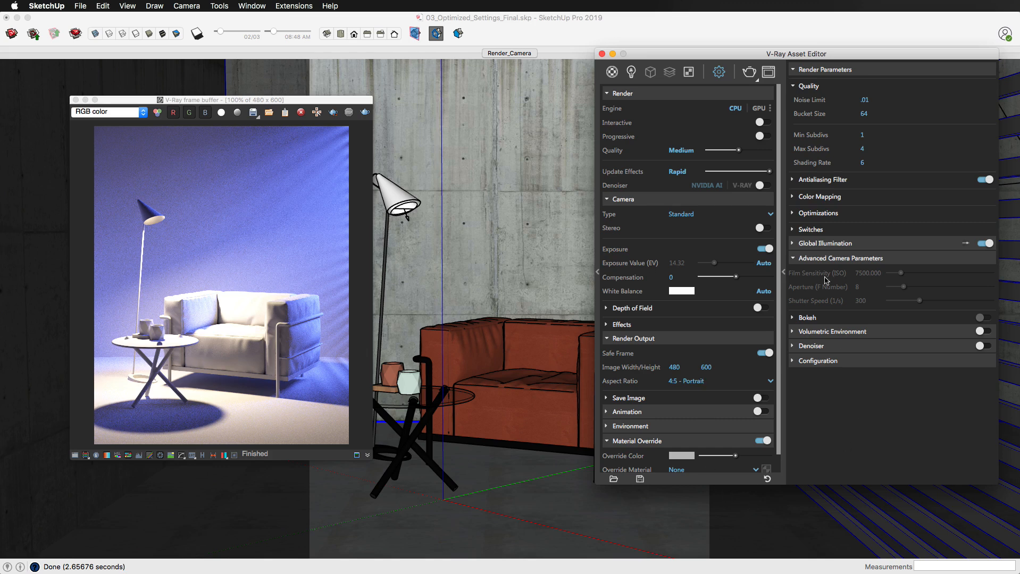
- Collapse the advanced camera parameters and set the Global Illumination primary rays to Irradiance map
{"action": "left_click", "coordinate": [793, 259]}
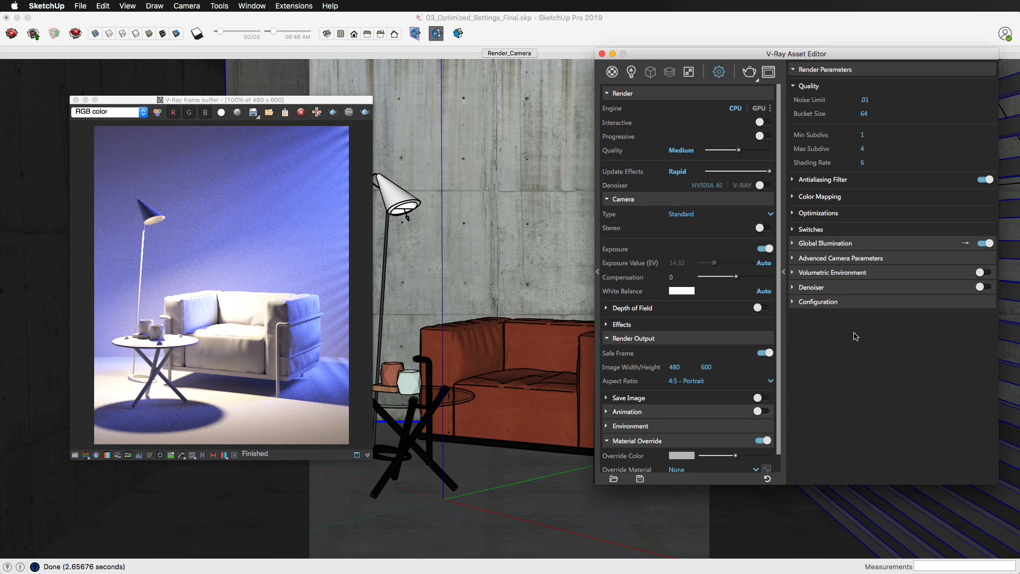
{"action": "left_click", "coordinate": [793, 243]}
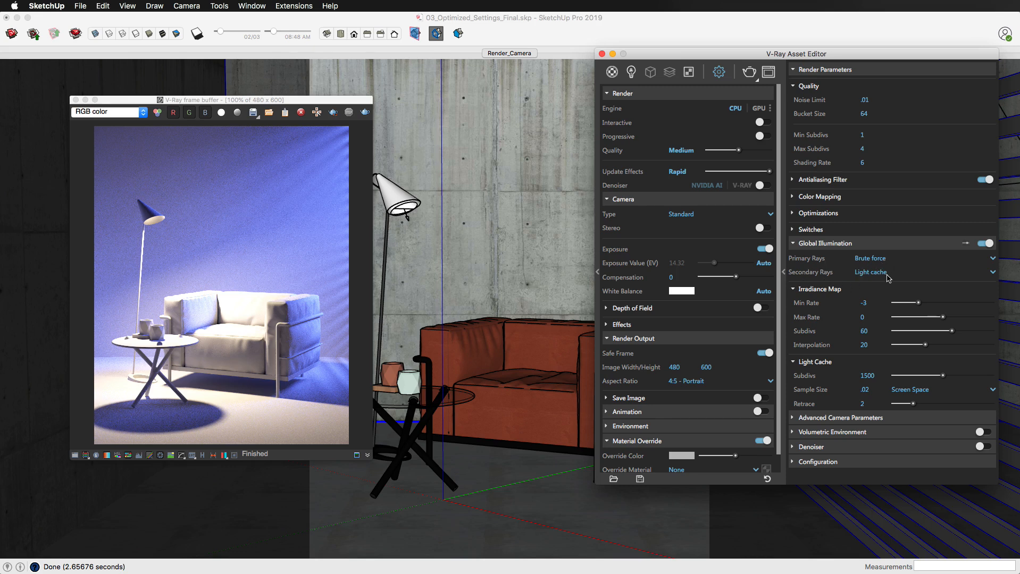
{"action": "left_click", "coordinate": [992, 259]}
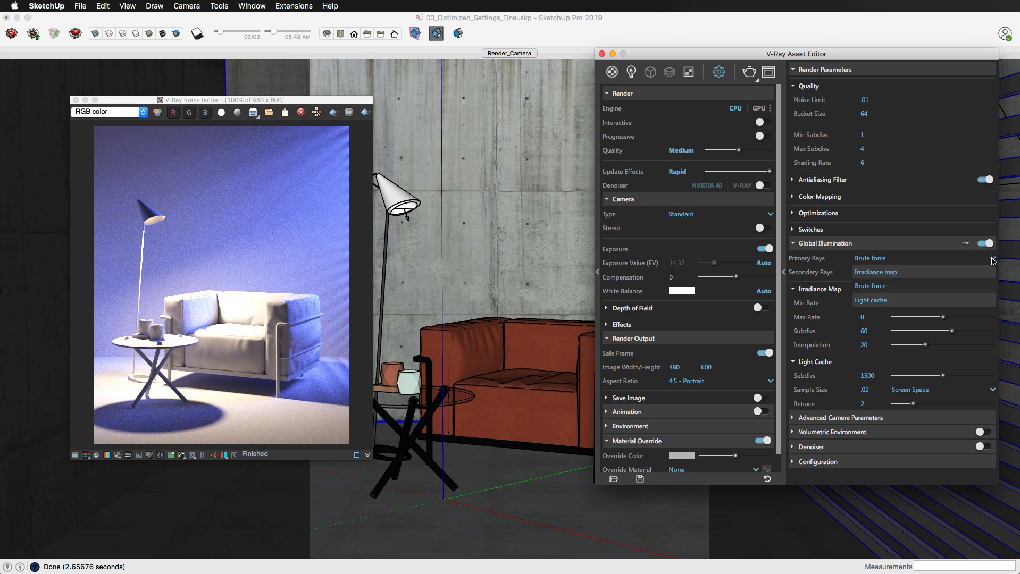
{"action": "left_click", "coordinate": [898, 273]}
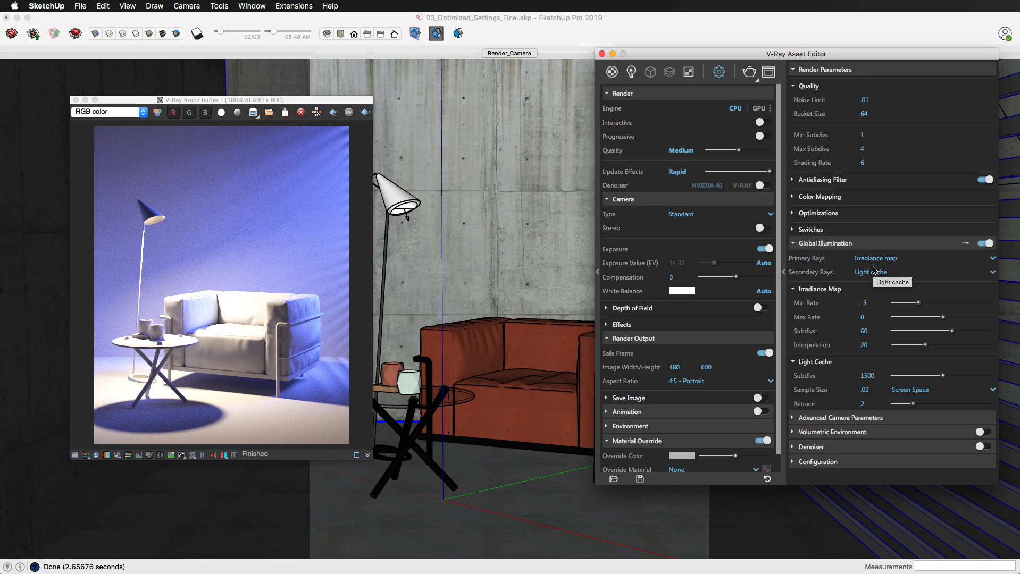
- Render the overridden scene at Draft quality, and render it again with Material Override turned off
{"action": "left_click", "coordinate": [708, 151]}
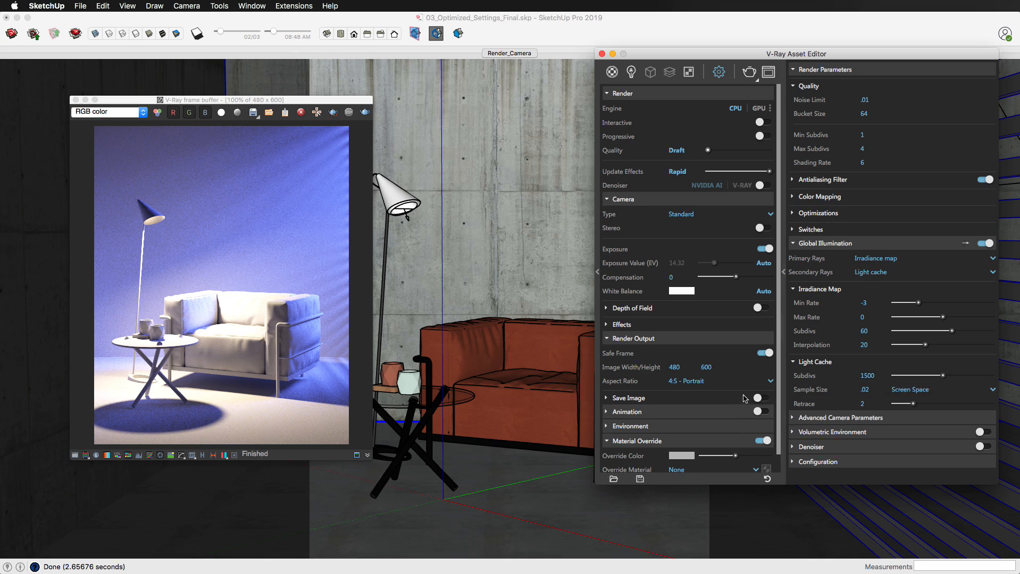
{"action": "left_click", "coordinate": [748, 73]}
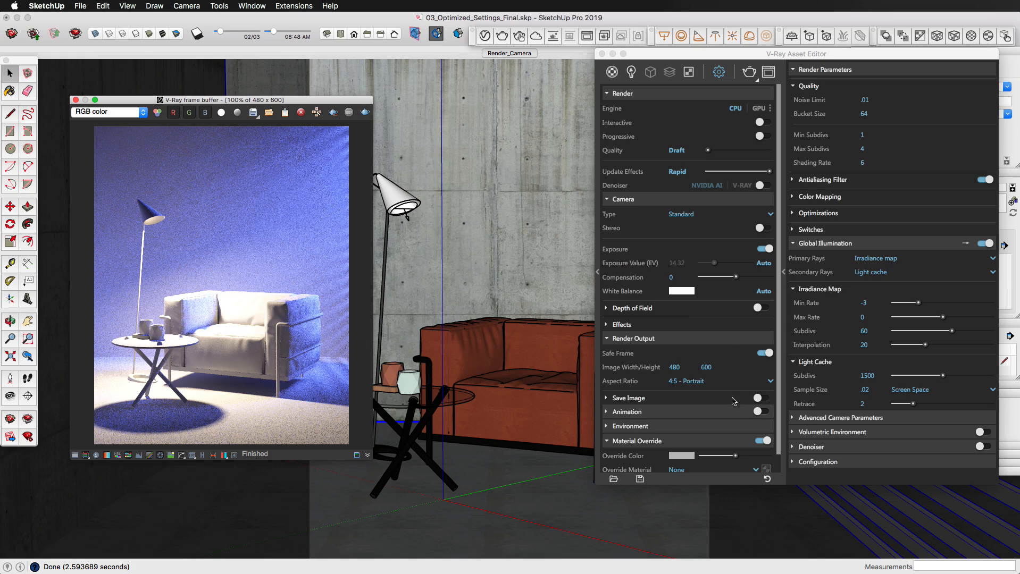
{"action": "left_click", "coordinate": [763, 442]}
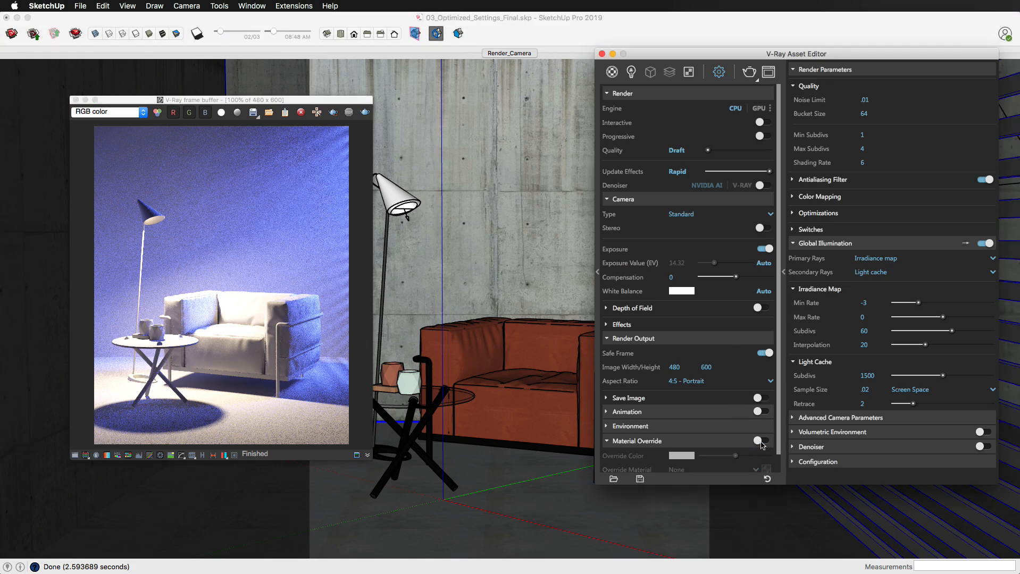
{"action": "left_click", "coordinate": [749, 74]}
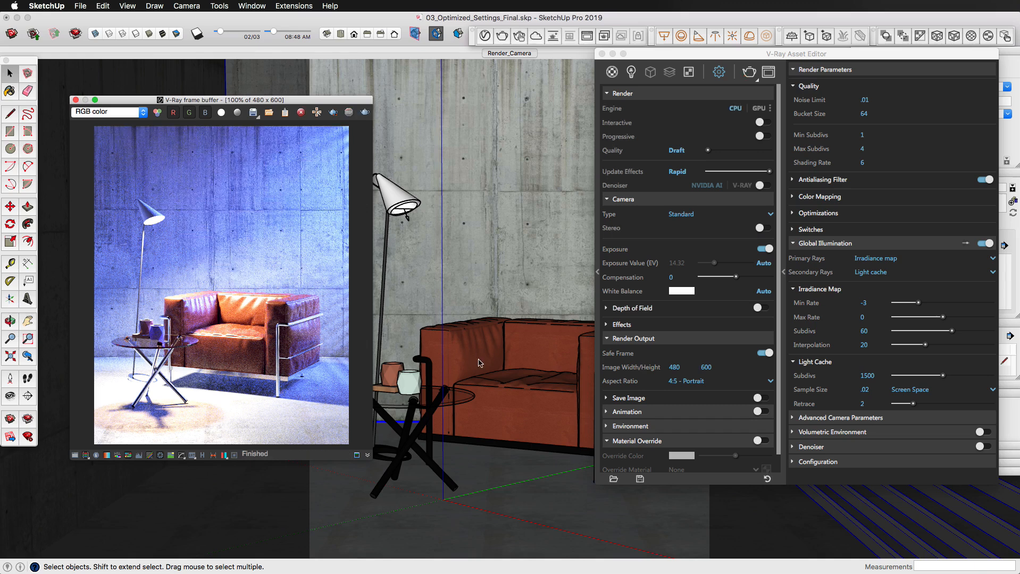
- Turn off automatic white balance and automatic exposure value for the camera and render the scene
{"action": "left_click", "coordinate": [758, 296]}
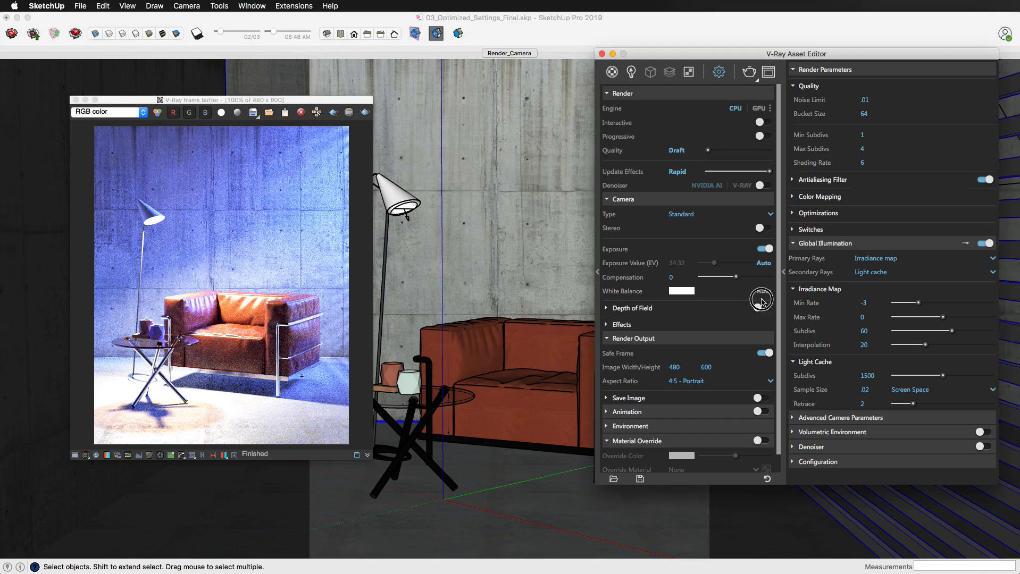
{"action": "left_click", "coordinate": [763, 262]}
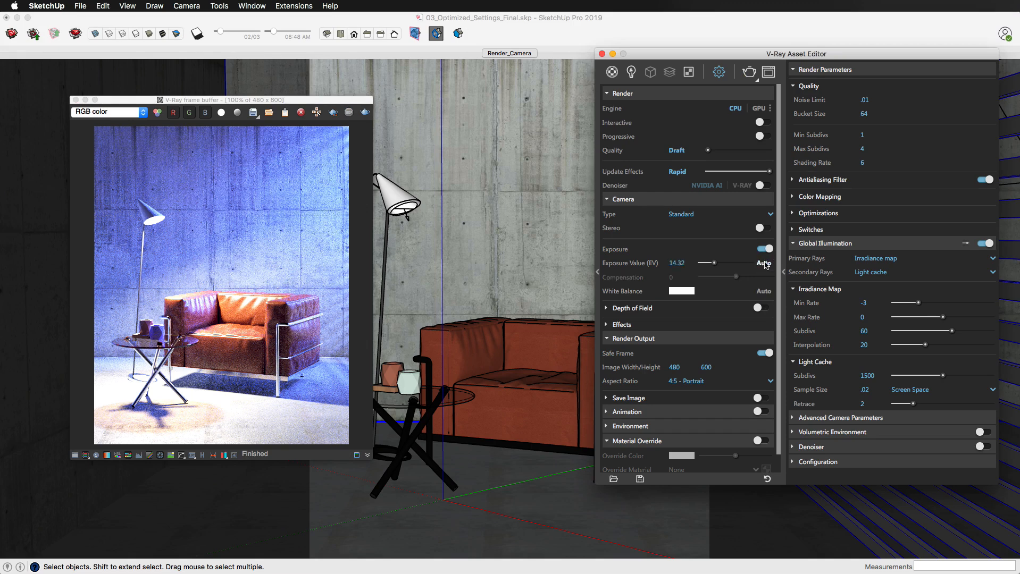
{"action": "left_click", "coordinate": [748, 73]}
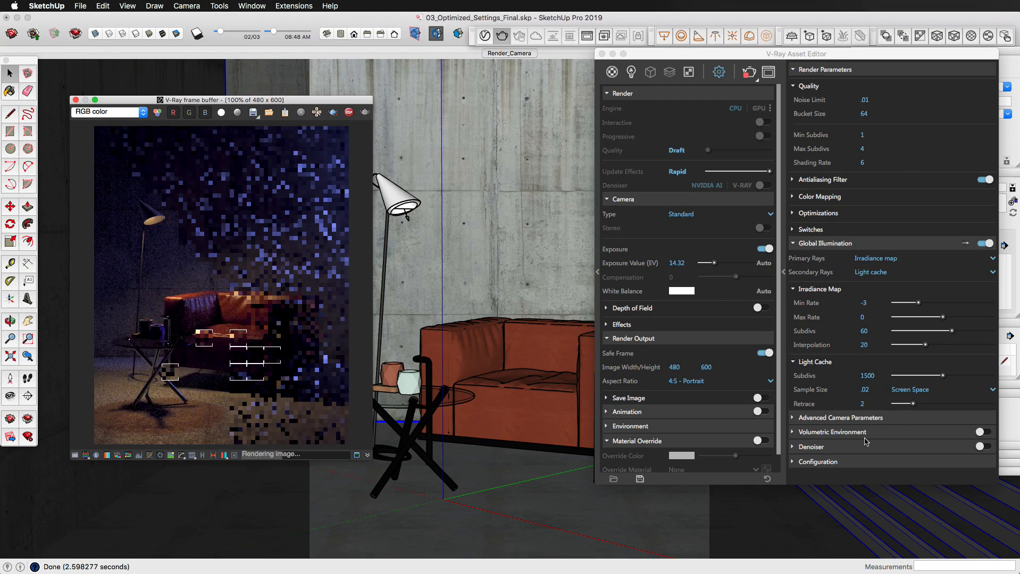
- Enable the denoiser, set the camera's Exposure Value to 11.76 and render the scene again
{"action": "left_click", "coordinate": [809, 449]}
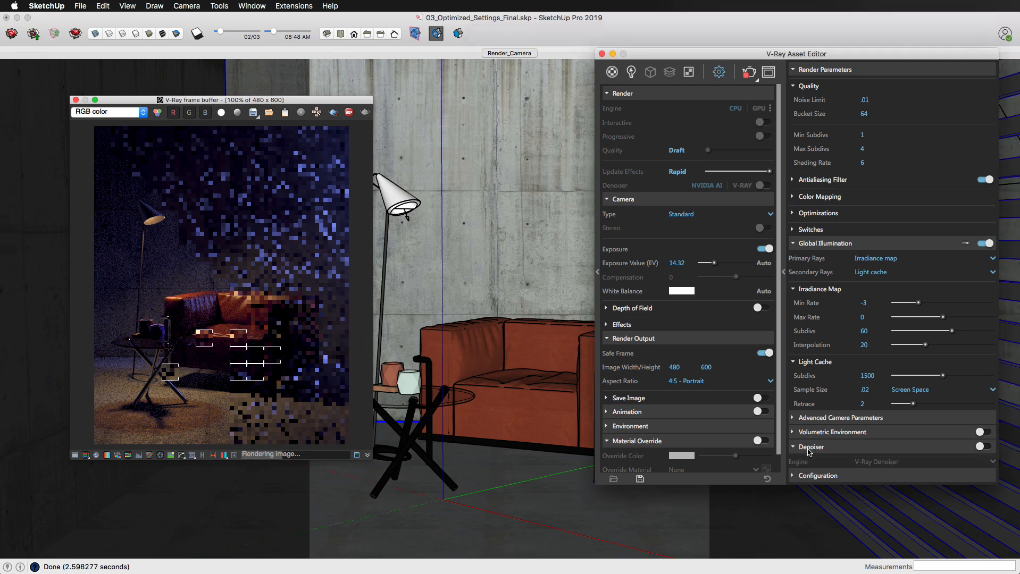
{"action": "left_click", "coordinate": [984, 447]}
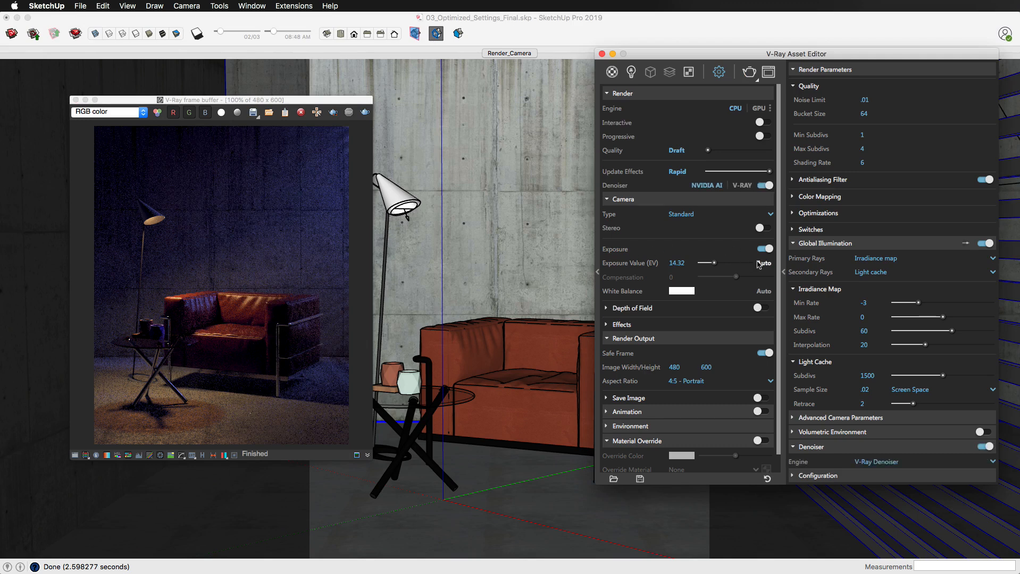
{"action": "left_click", "coordinate": [721, 264]}
{"action": "left_click_drag", "start_coordinate": [720, 264], "coordinate": [717, 265]}
{"action": "left_click", "coordinate": [750, 72]}
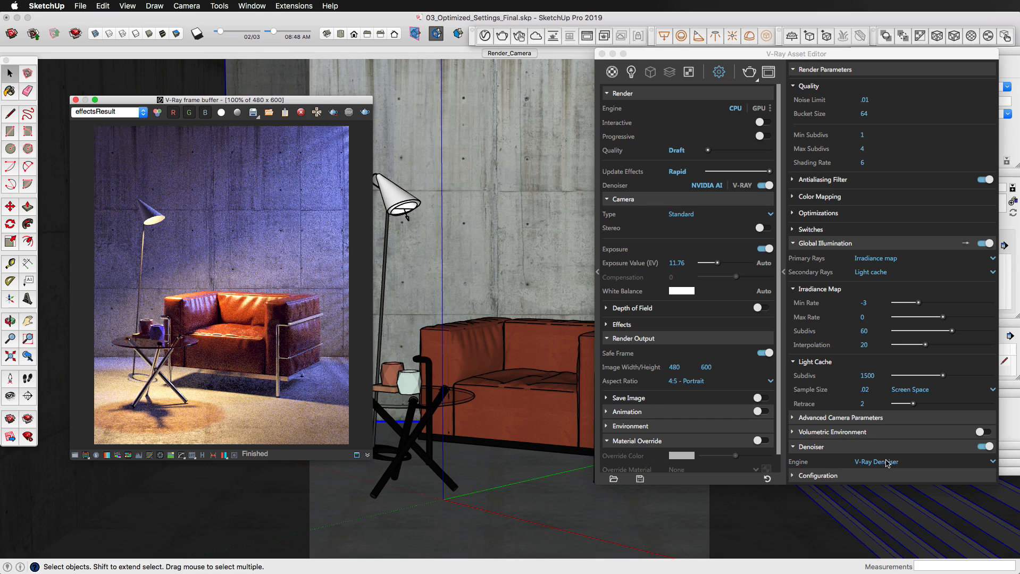
- Switch the denoiser engine from NVIDIA AI to V-Ray and start a new render
{"action": "left_click", "coordinate": [743, 187]}
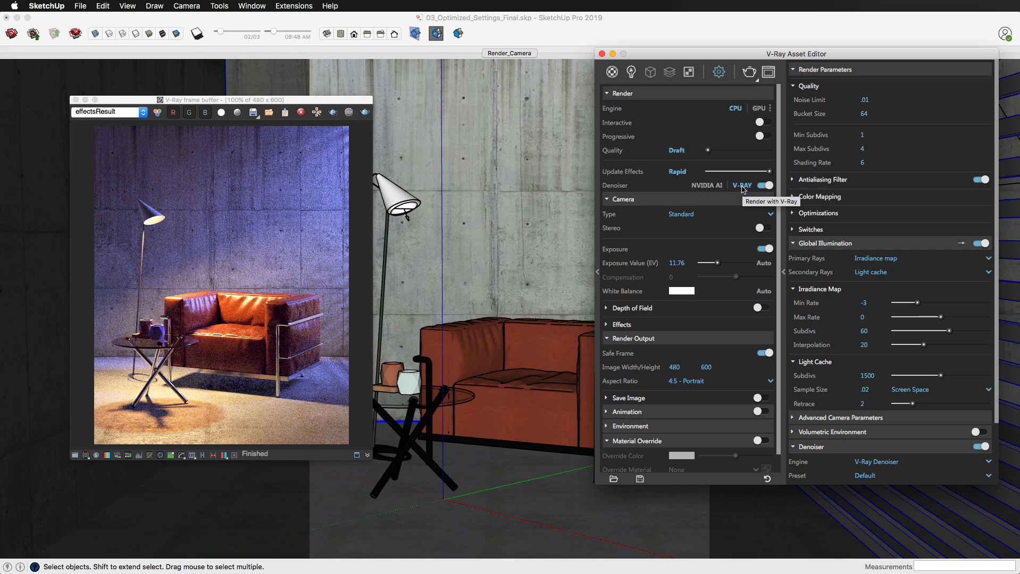
{"action": "left_click", "coordinate": [750, 74]}
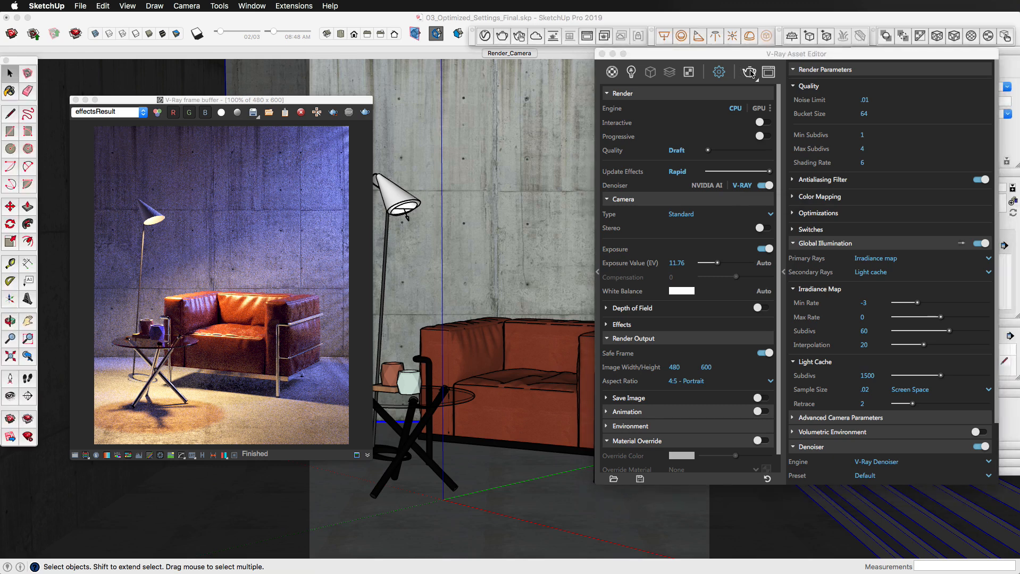